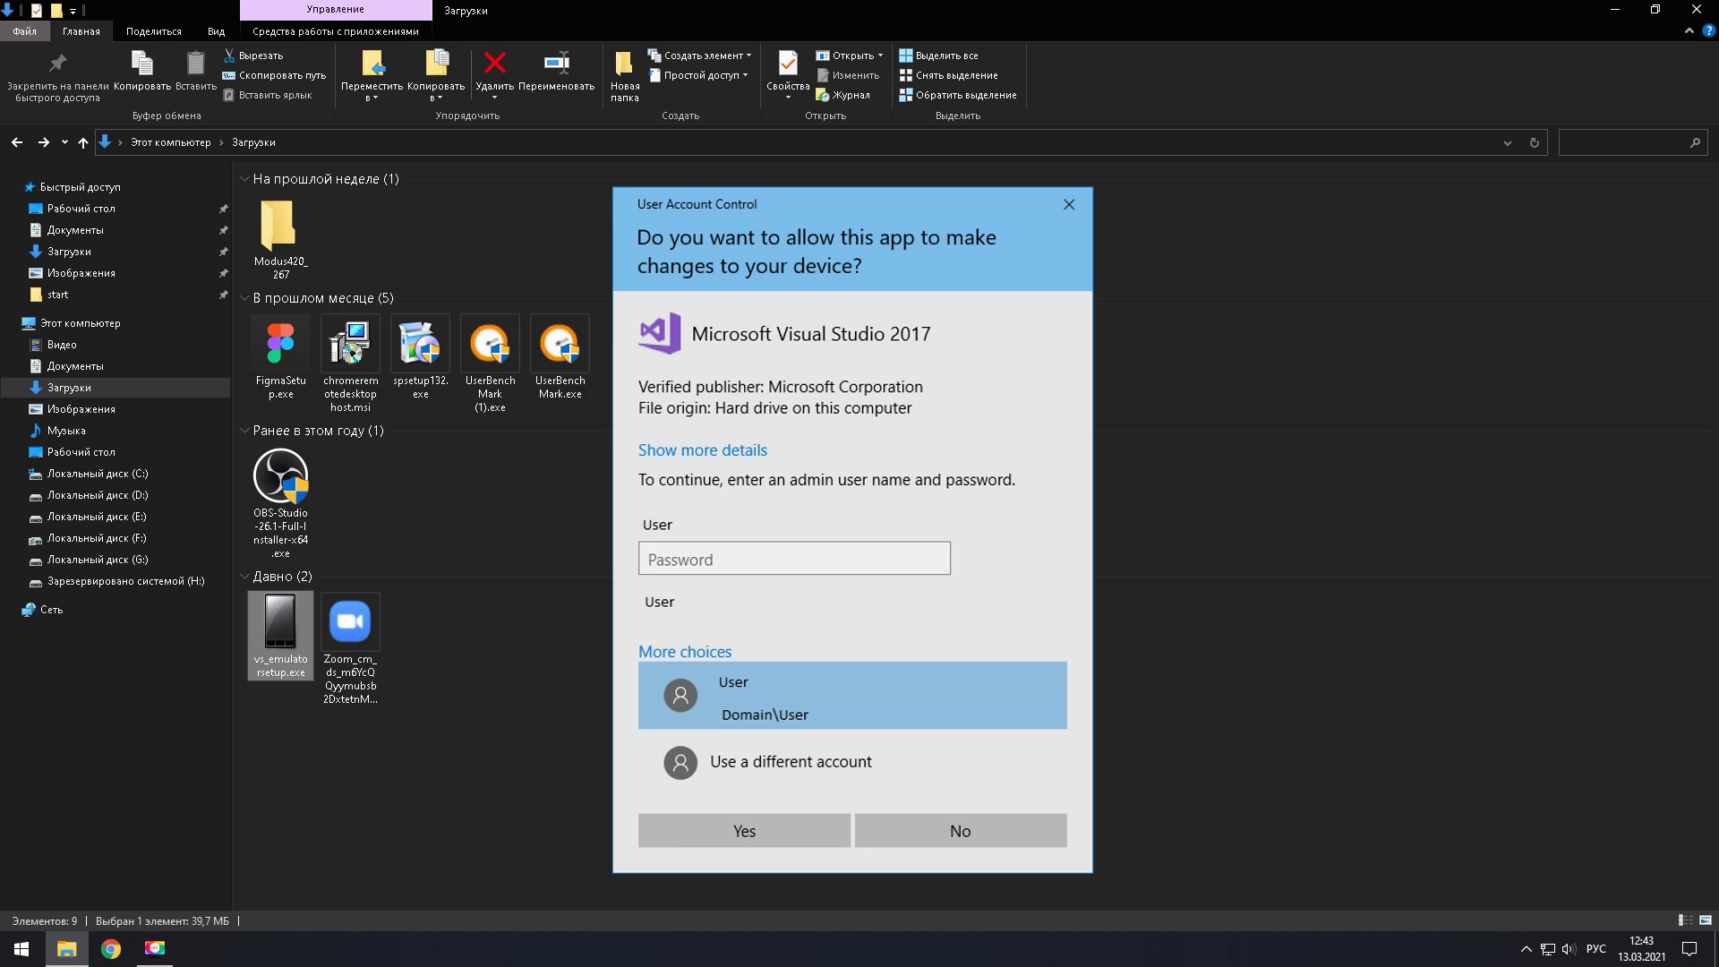
- Dismiss the elevation prompt and enter cmd /min /C "set __COMPAT_LAYER=RunAsInvoker && start "" "%1"" in a new Notepad document
key("Escape")
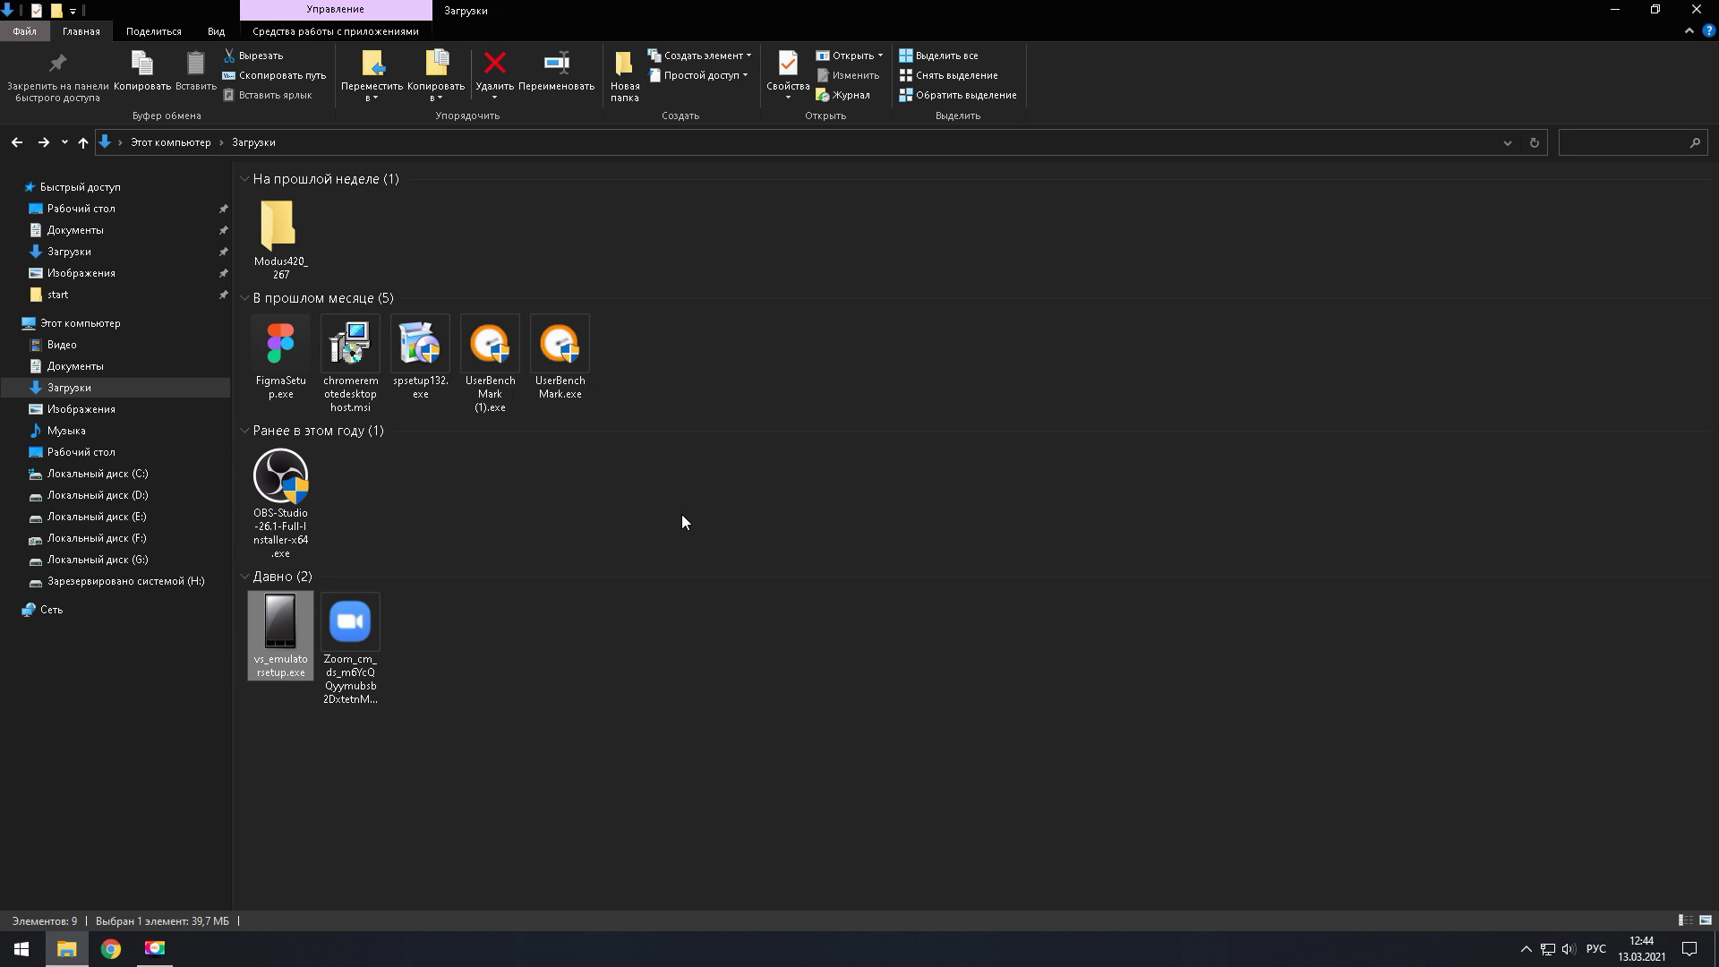
left_click(13, 960)
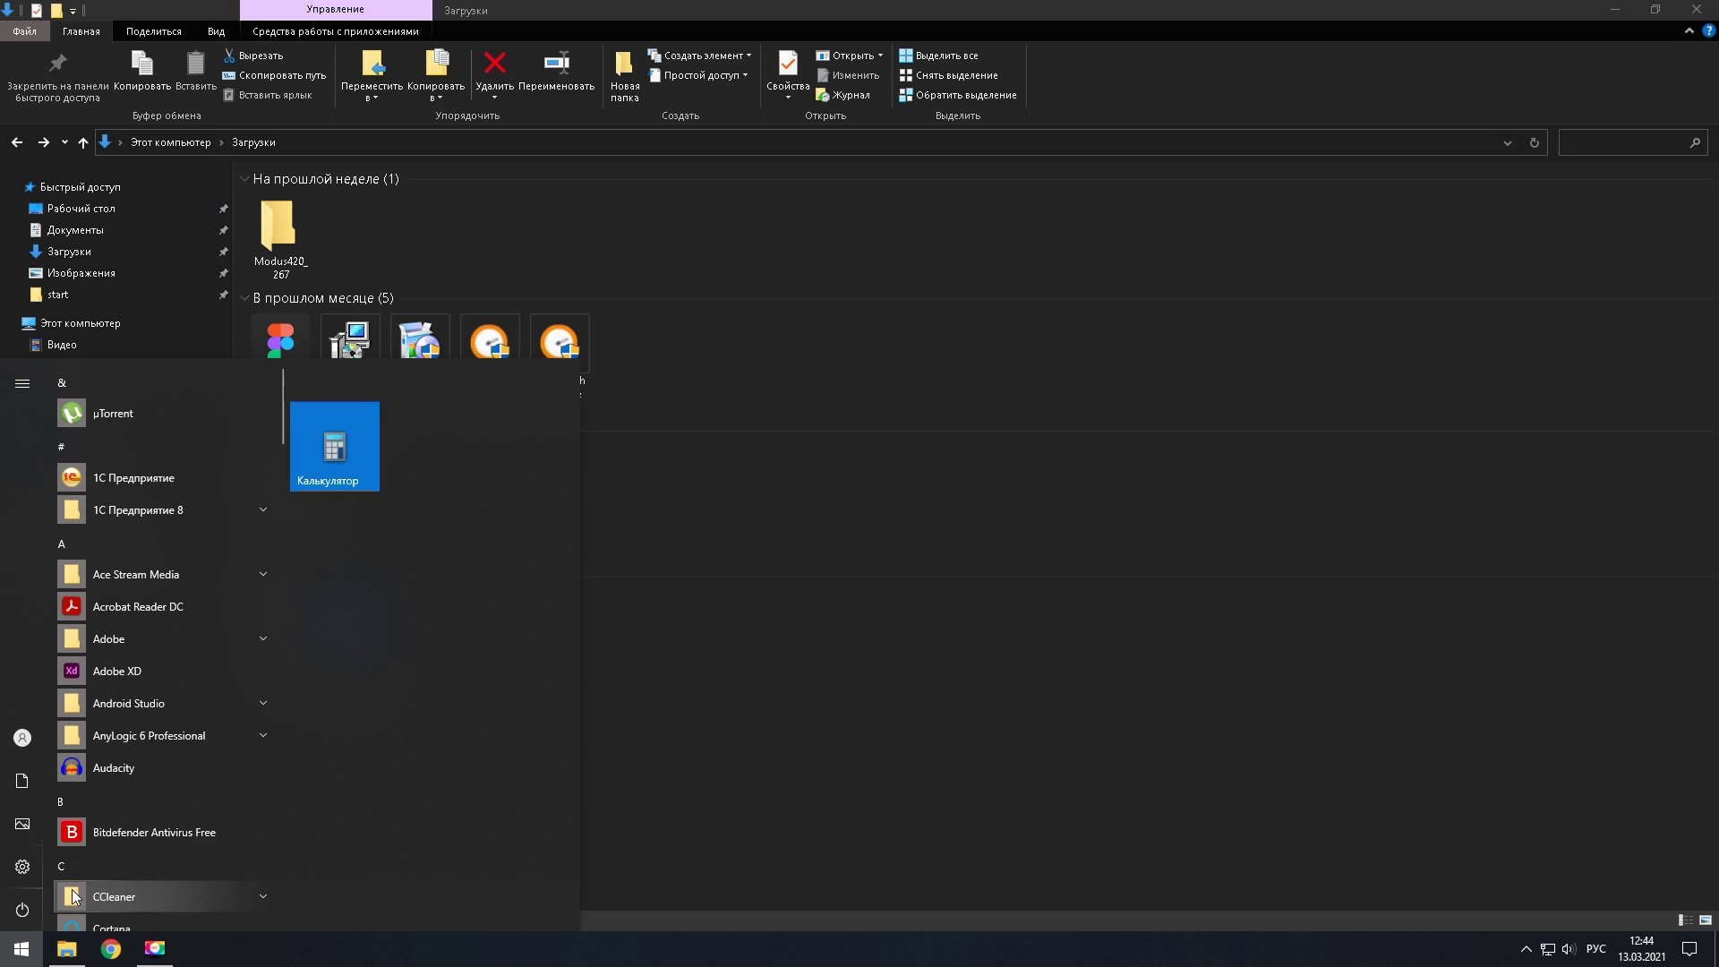
type("бл")
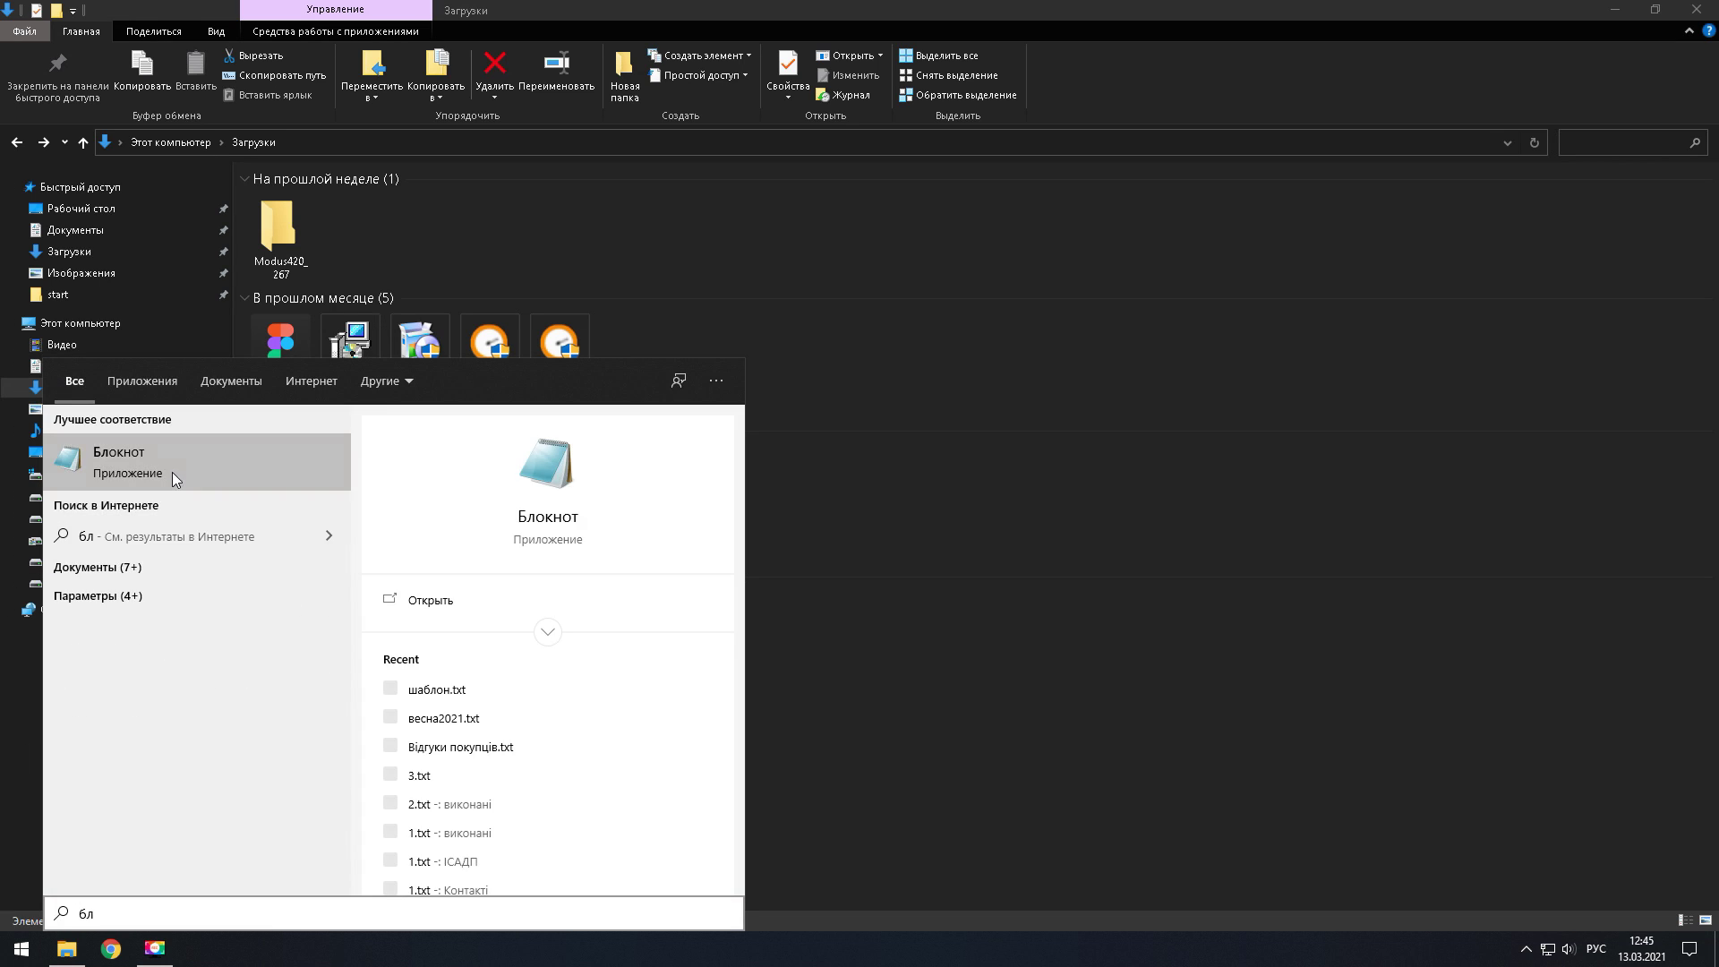
left_click(172, 472)
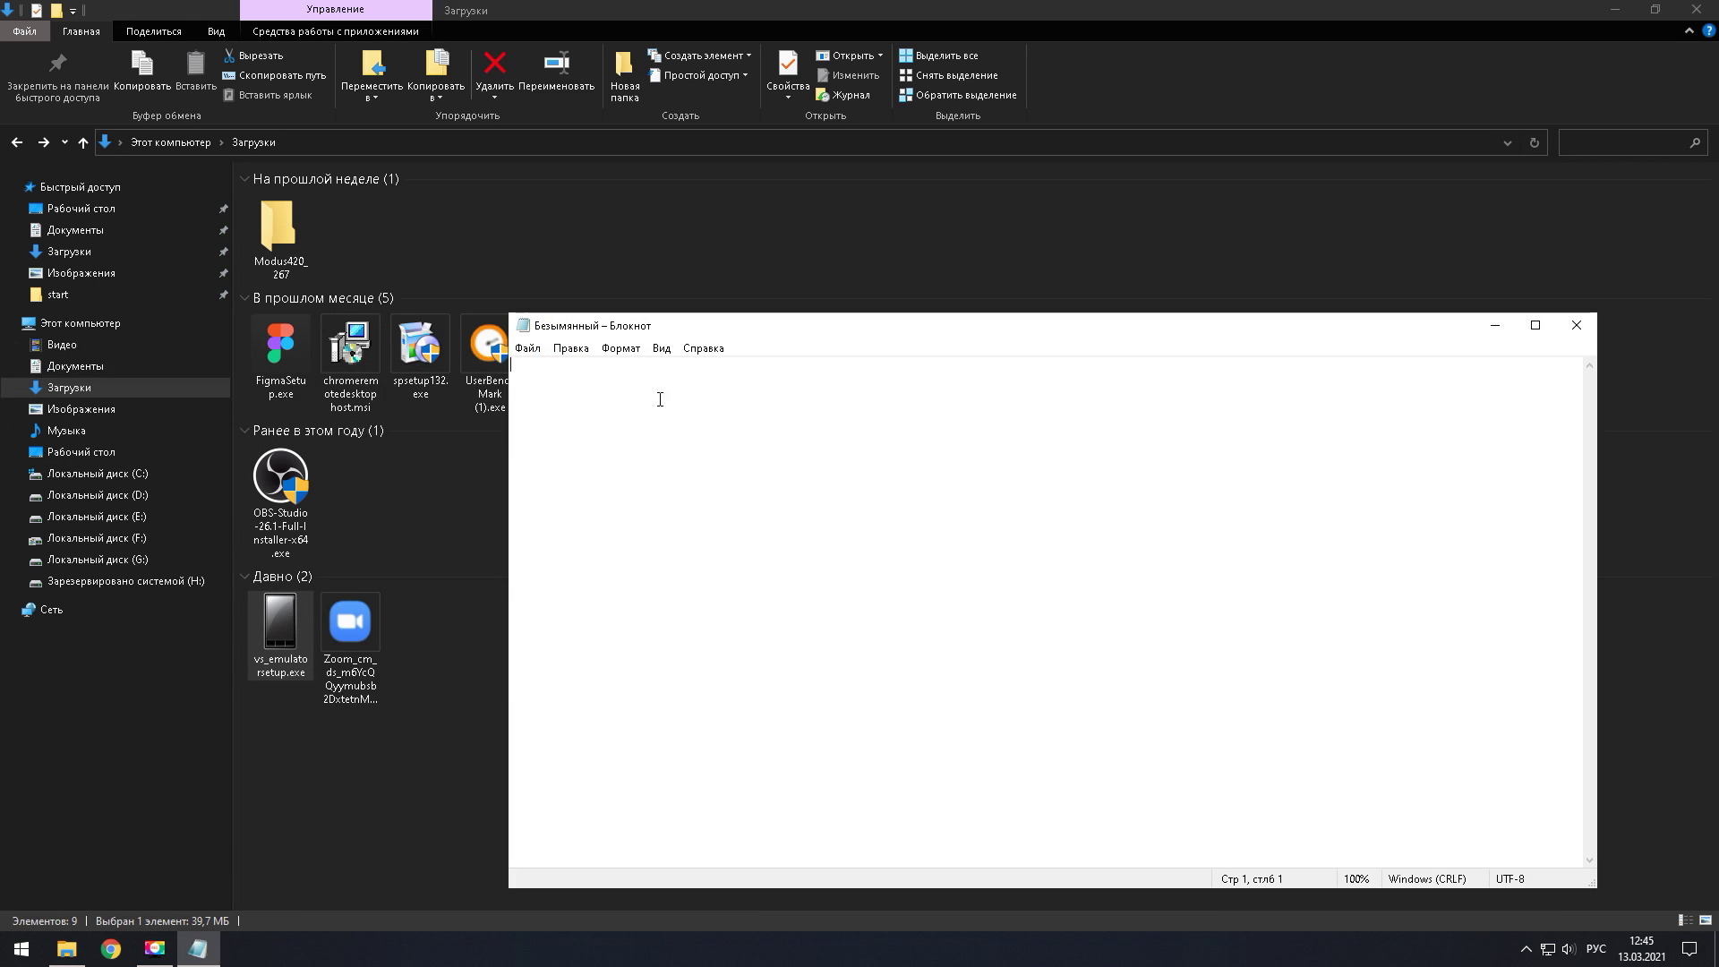
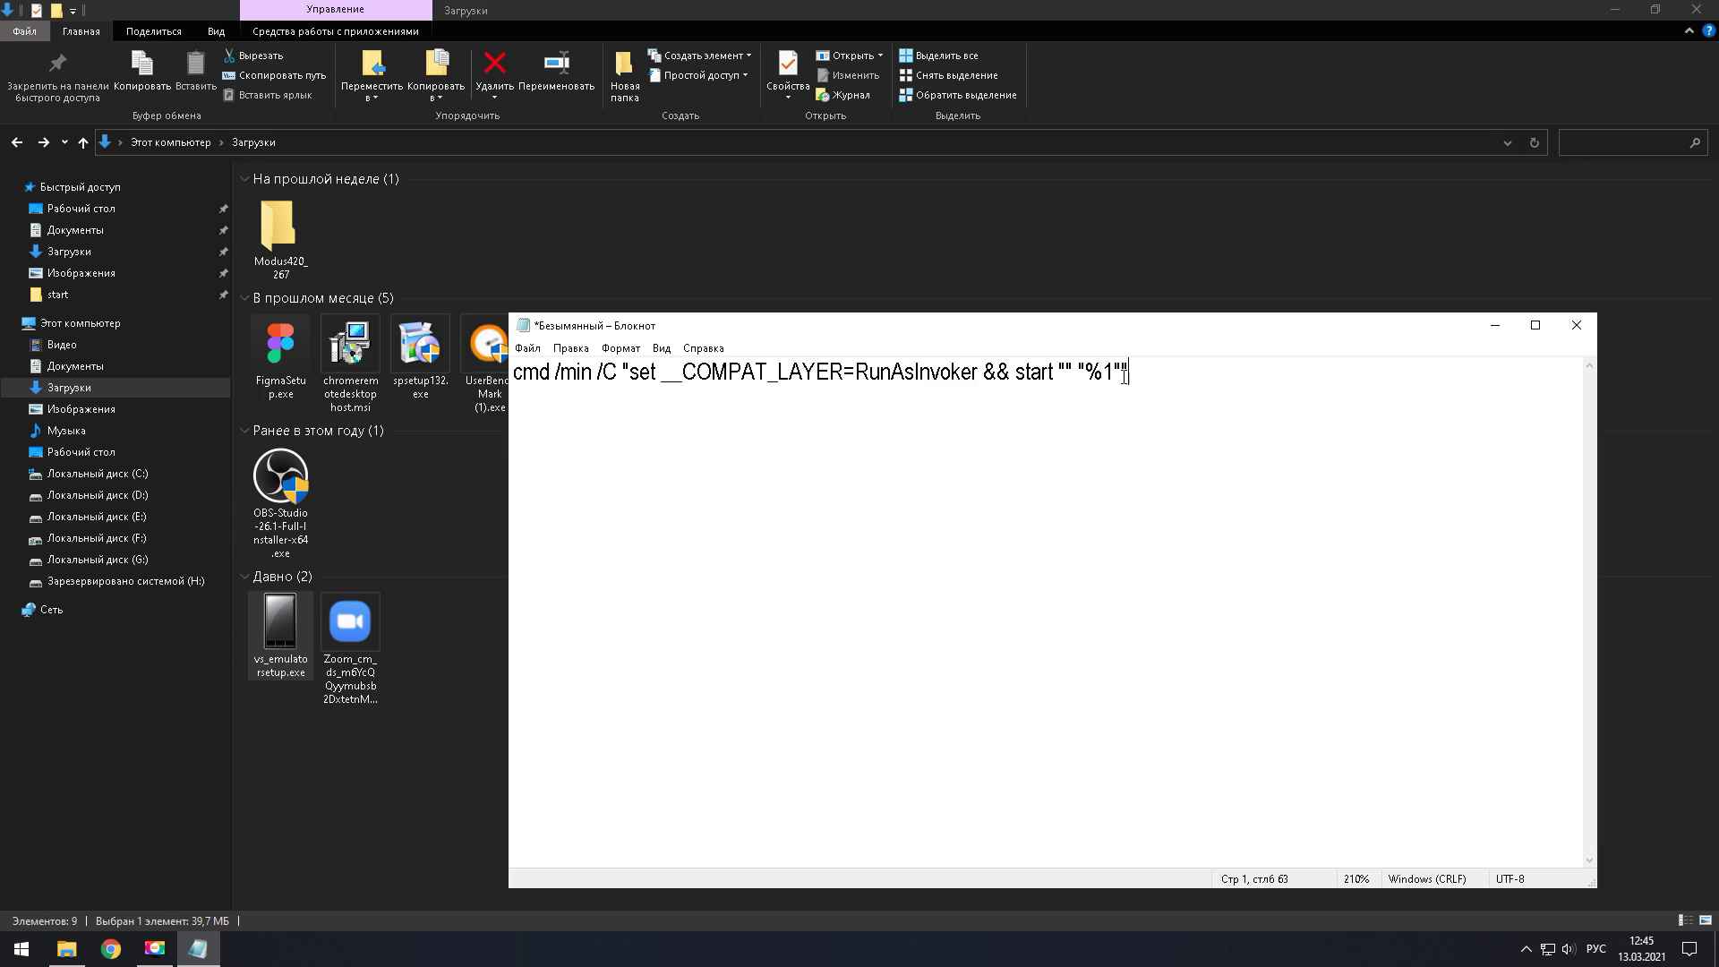
- Save the Notepad document on the desktop as install.bat
left_click(528, 349)
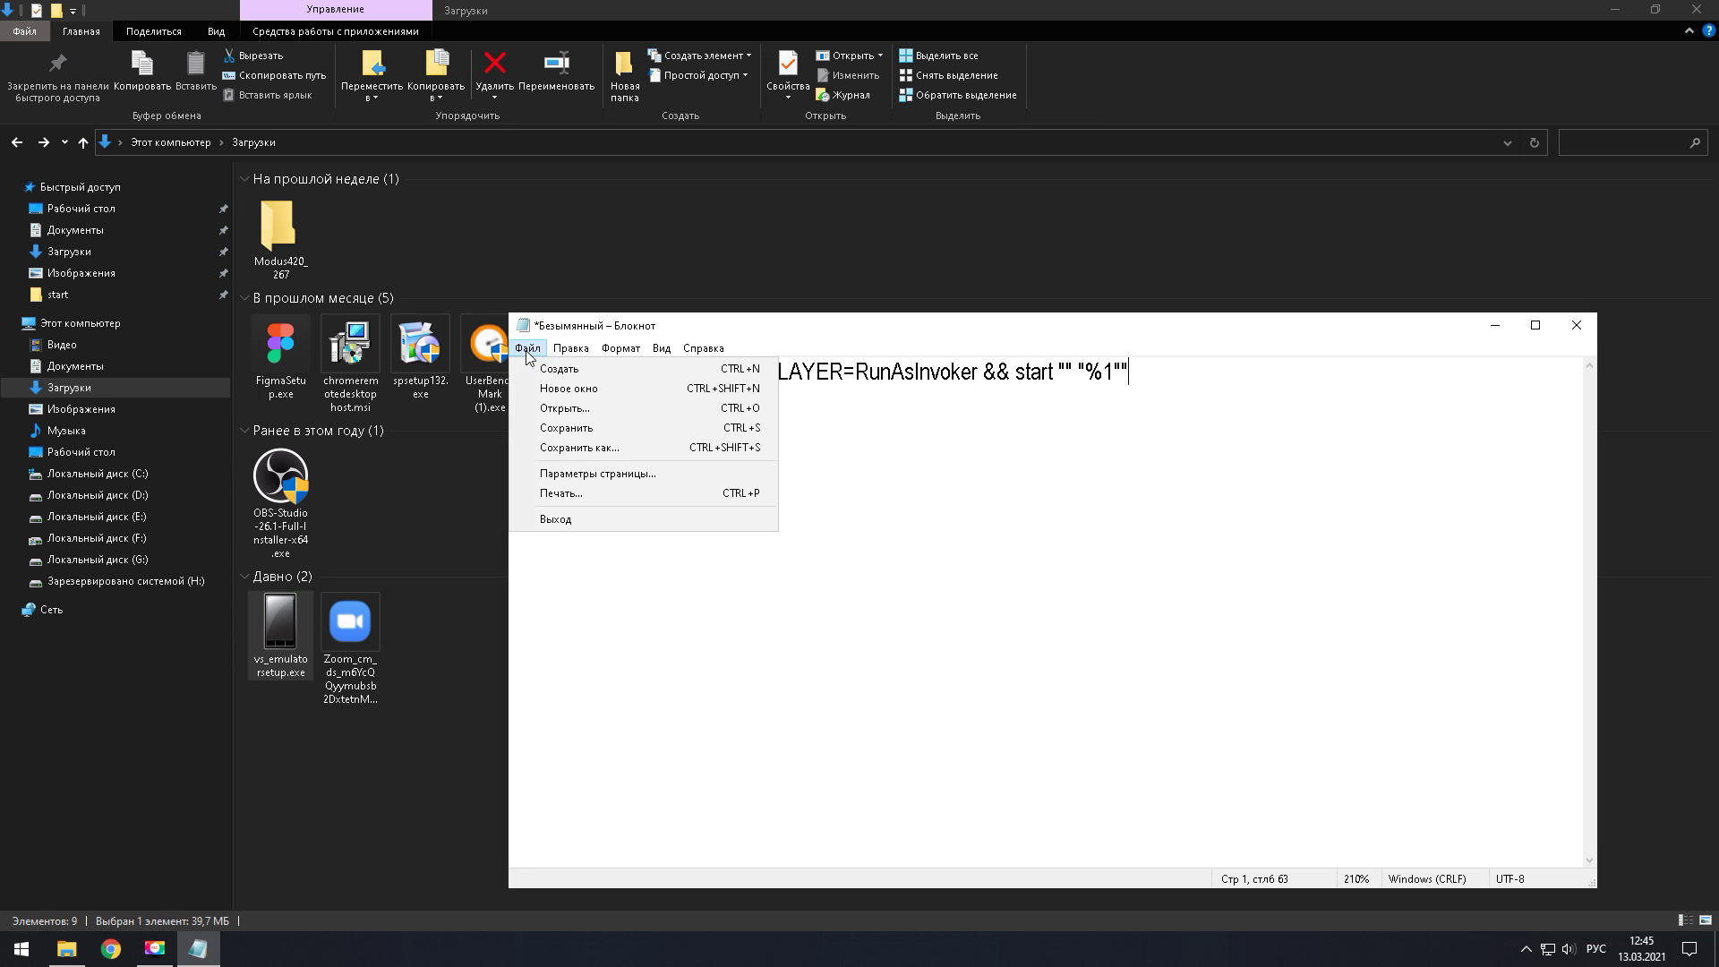
left_click(587, 447)
left_click(645, 748)
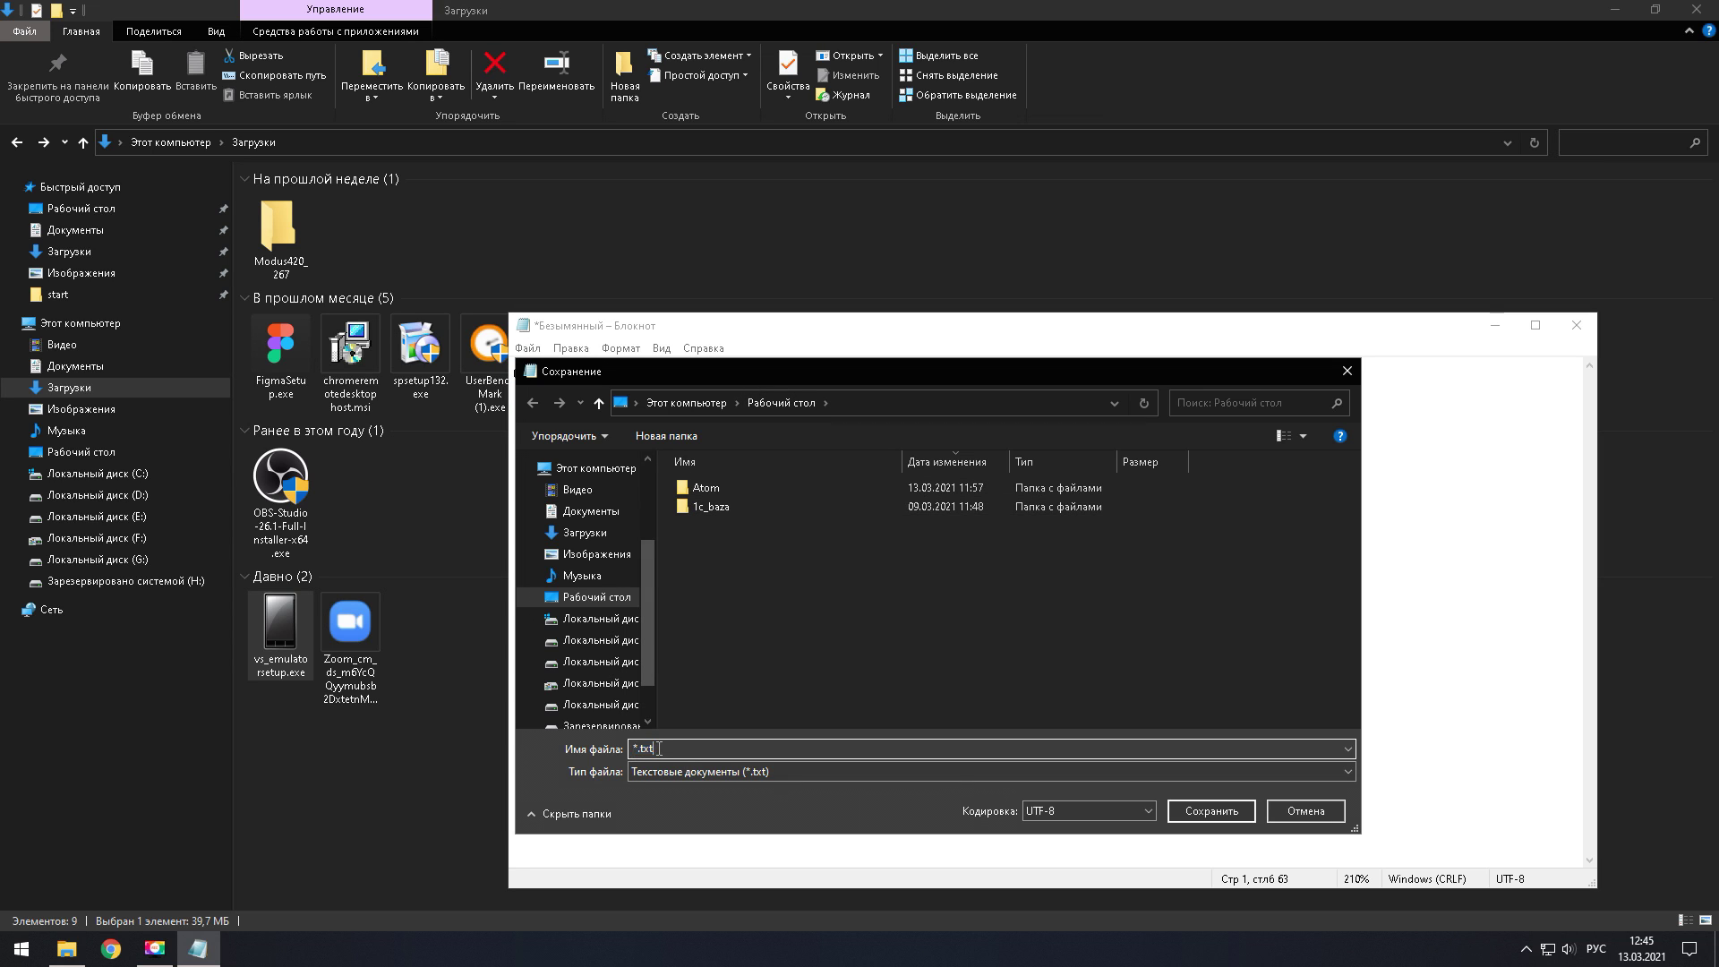
double_click(644, 749)
type("ифе")
key("BackSpace")
key("BackSpace")
key("BackSpace")
key("alt+shift")
type("bat")
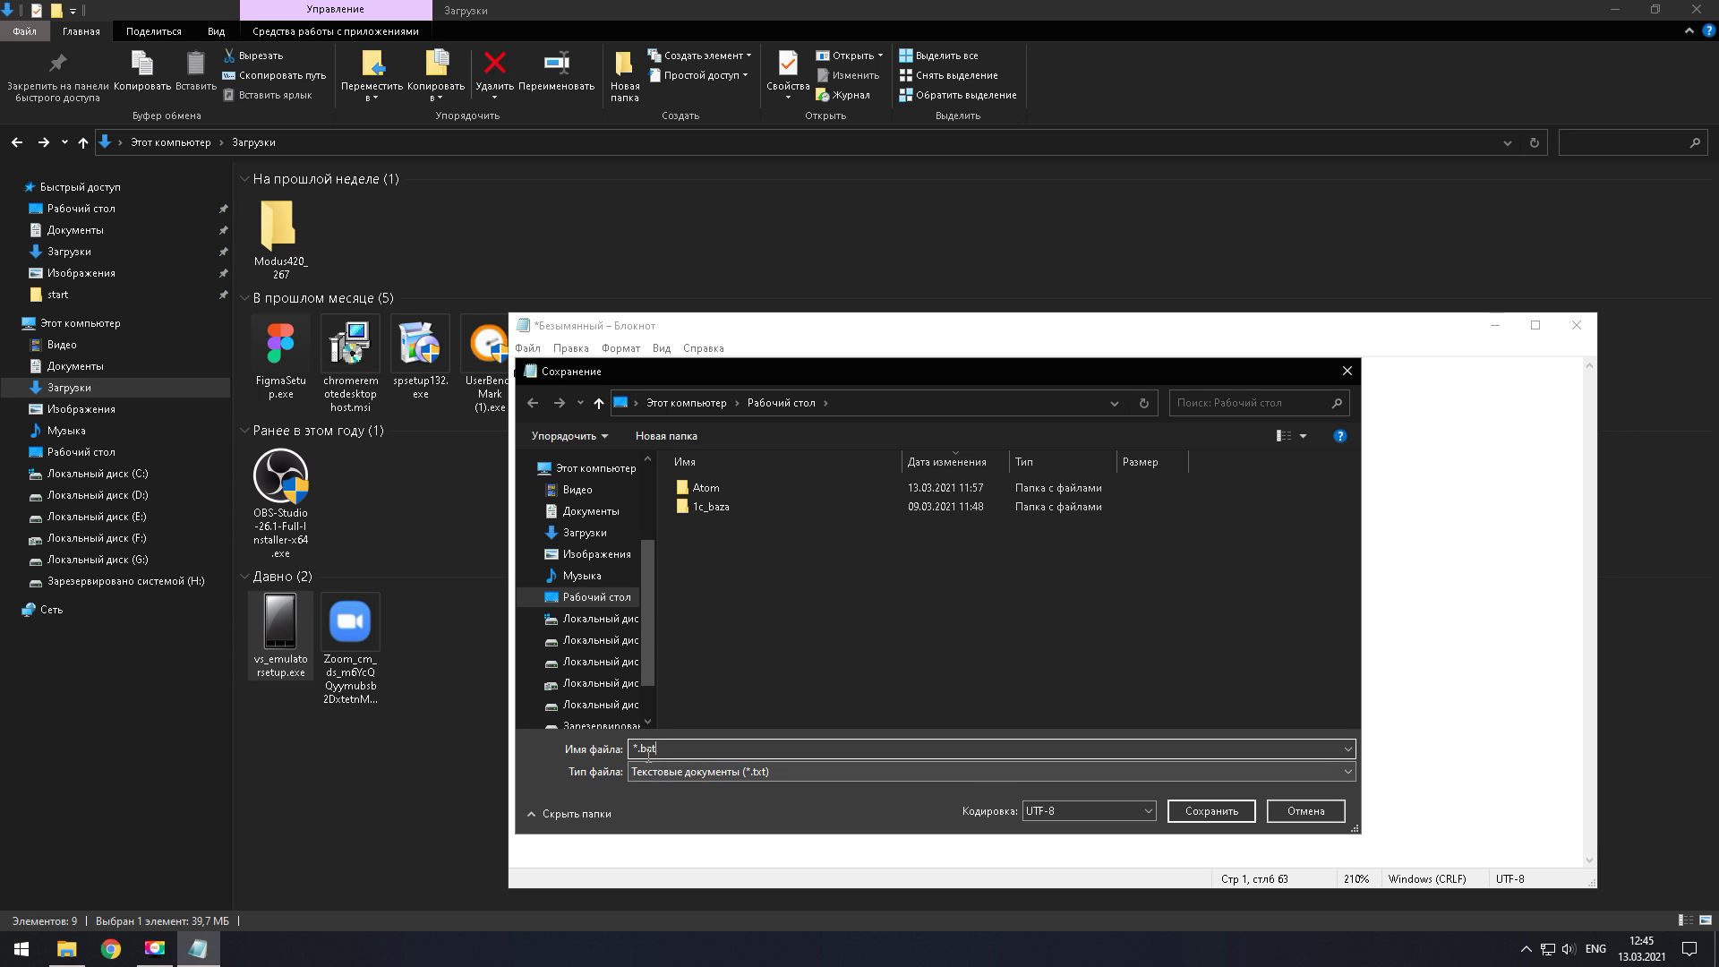
key("Home")
key("Delete")
type("install")
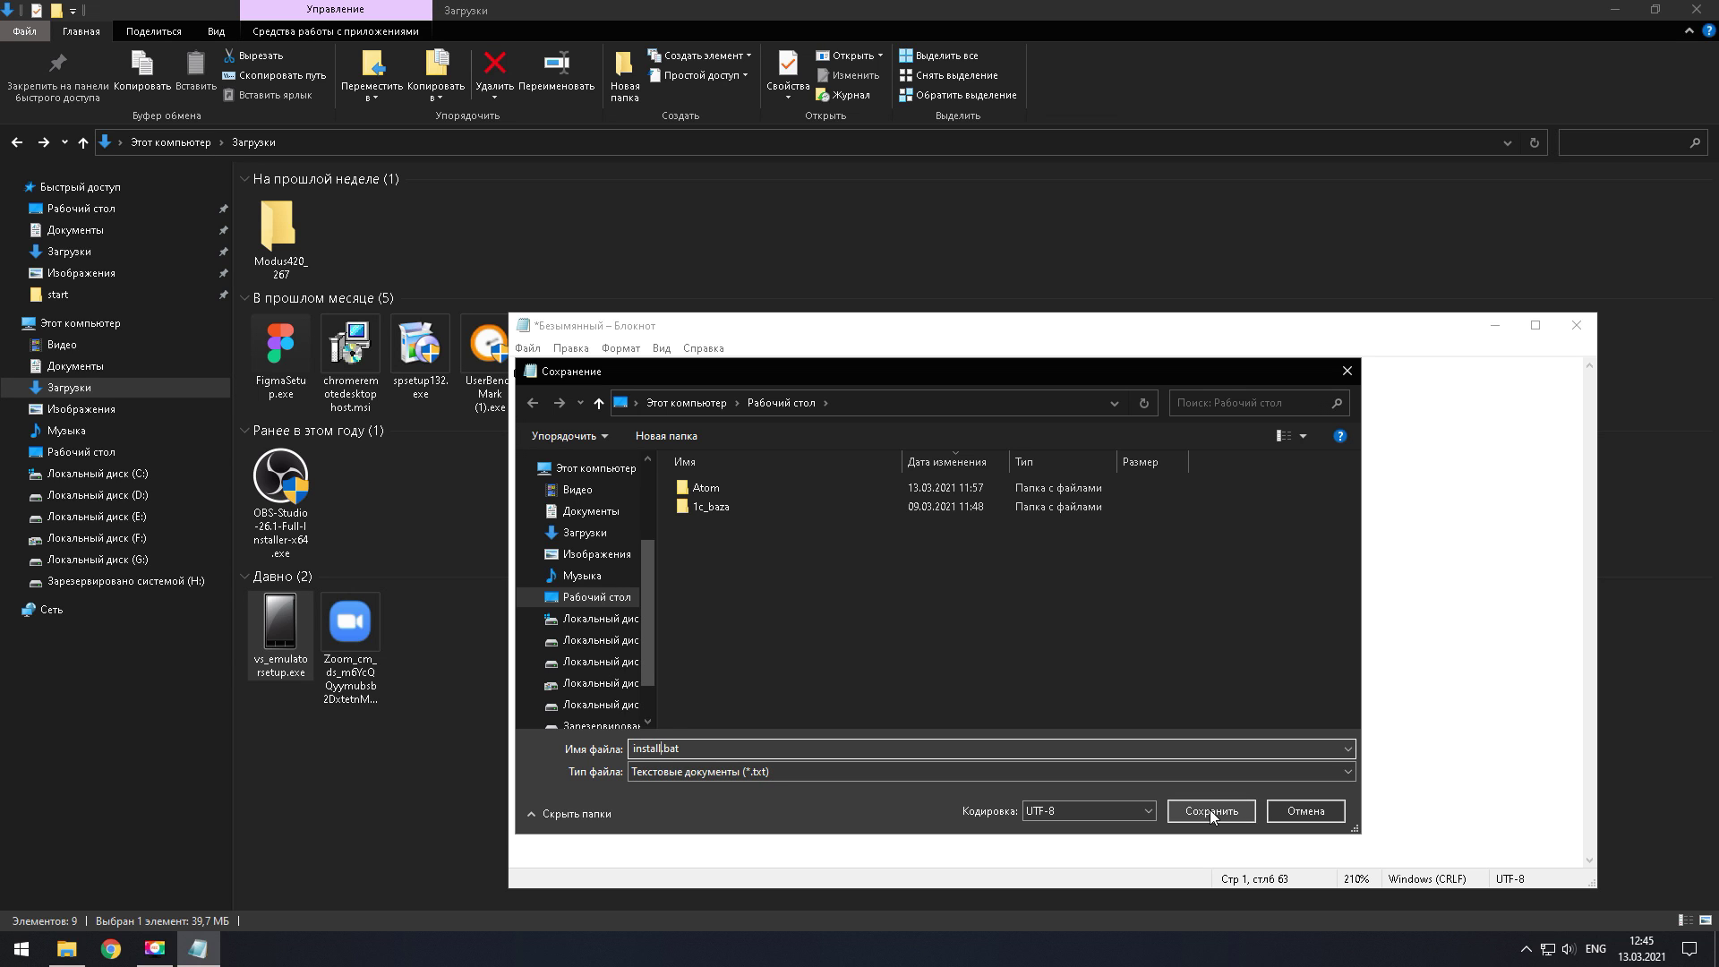
left_click(1212, 810)
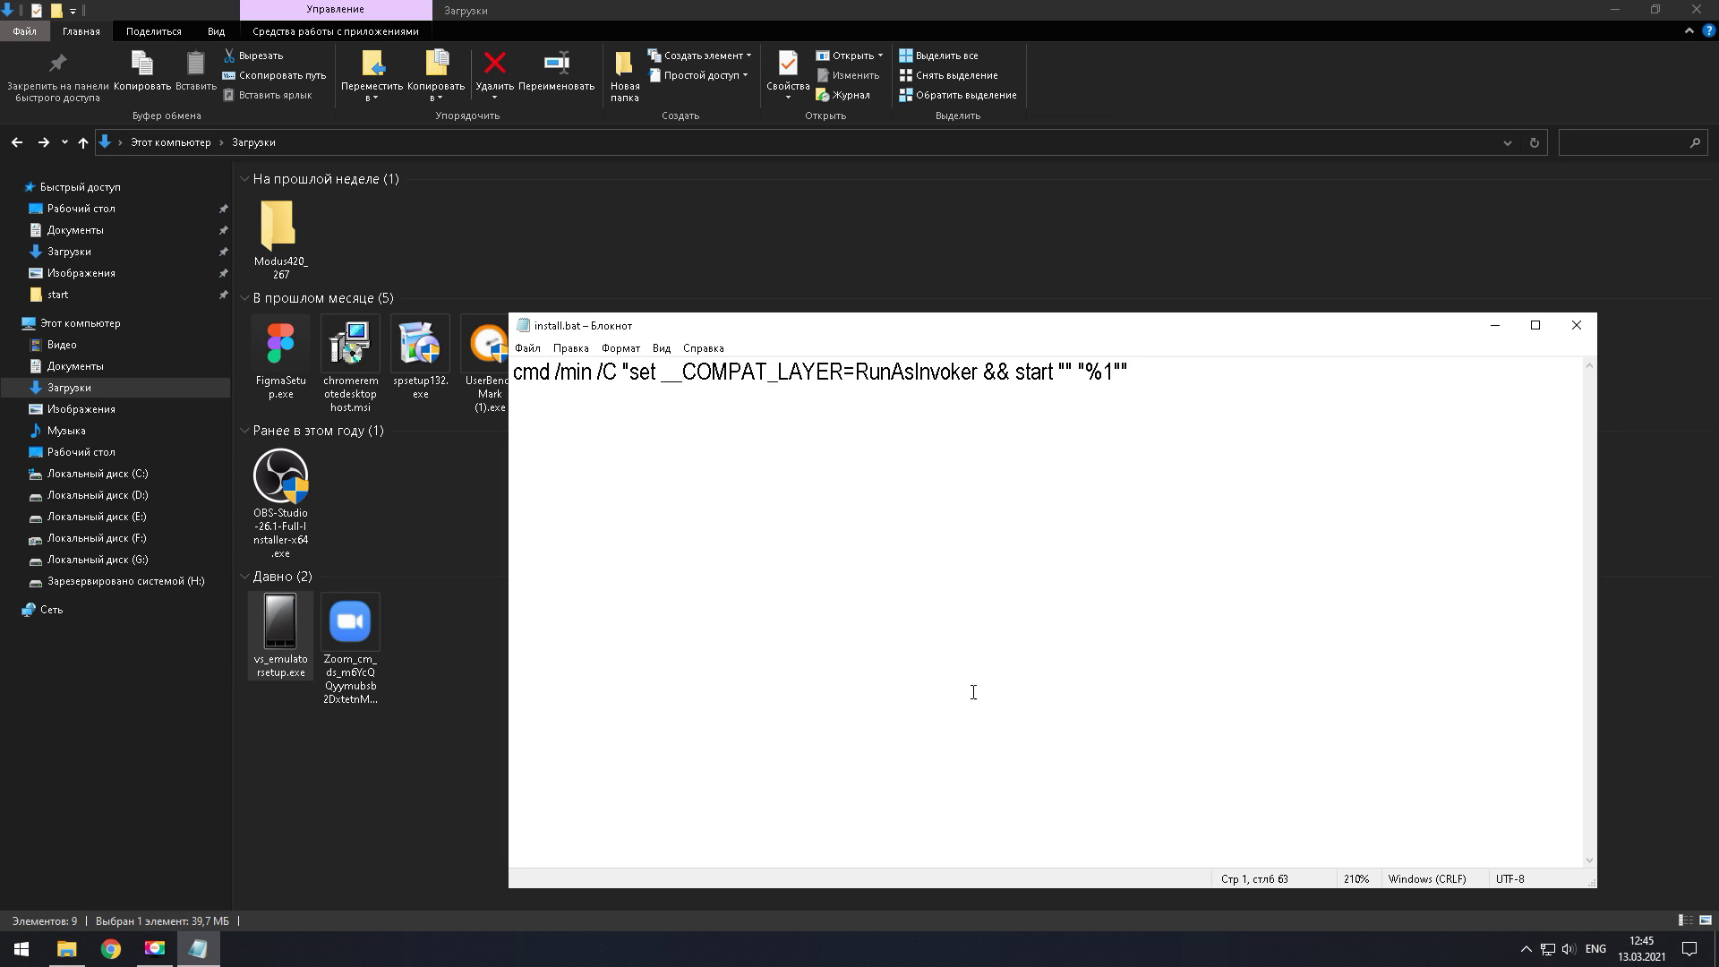
- Restore the Downloads window to a smaller size and run the OBS-Studio 26.1 installer by dropping it onto install.bat on the desktop
left_click(1656, 9)
left_click(34, 778)
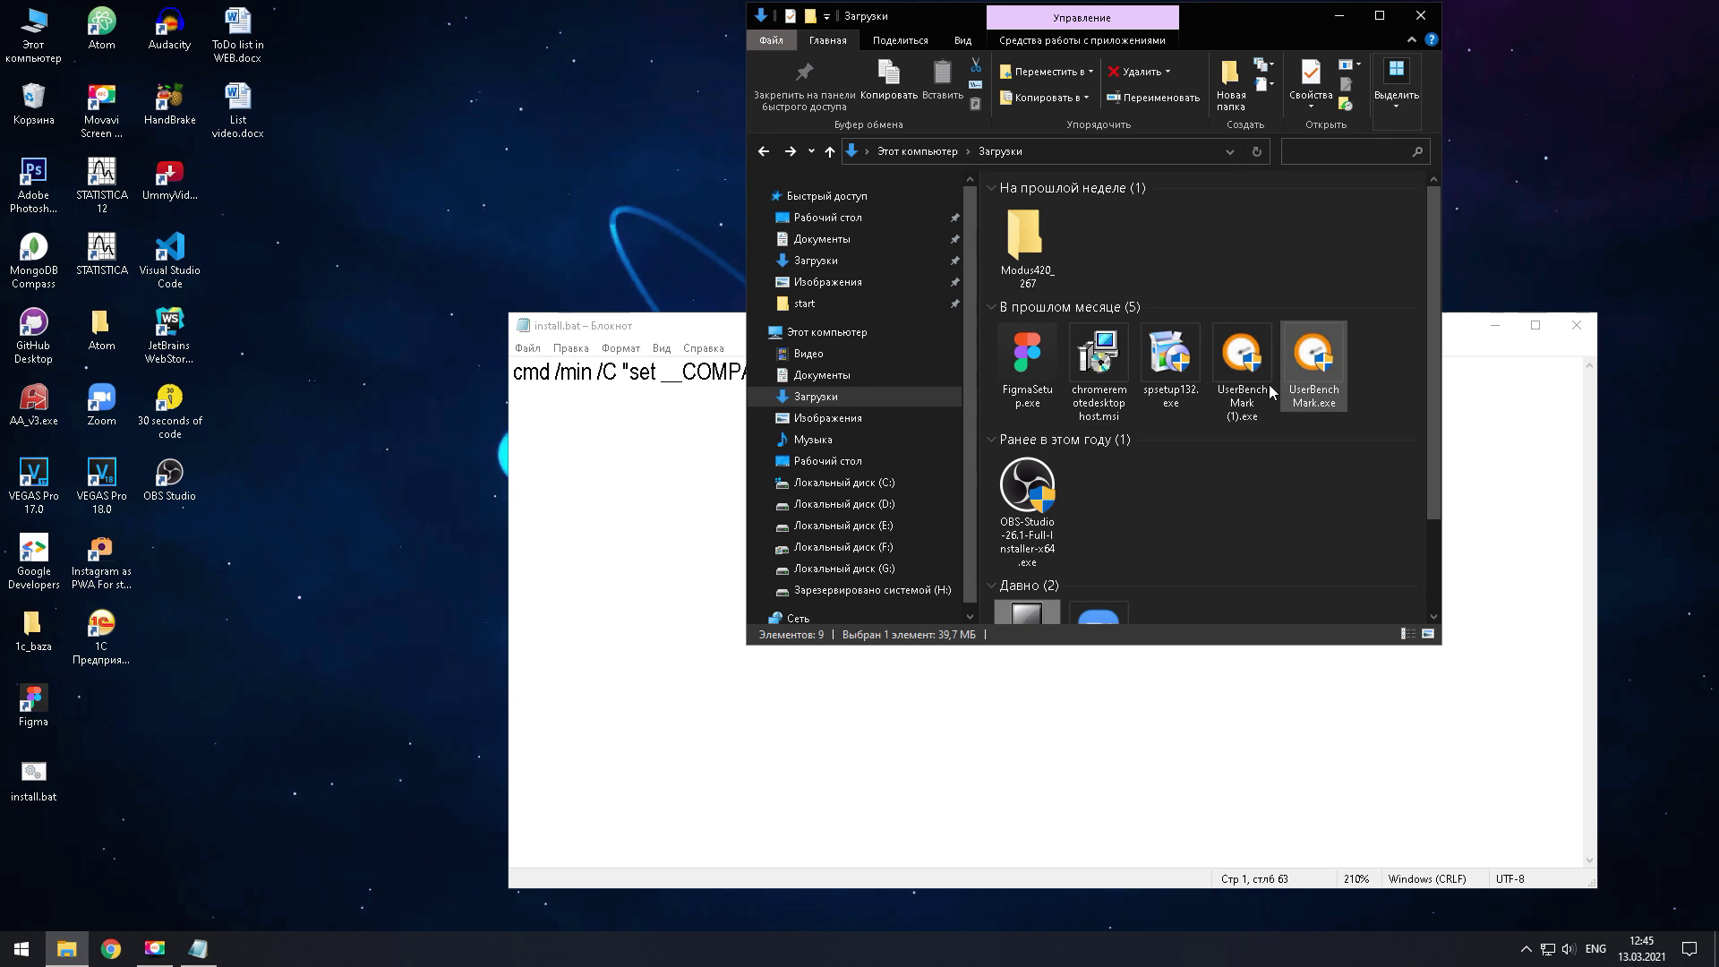
left_click(1120, 519)
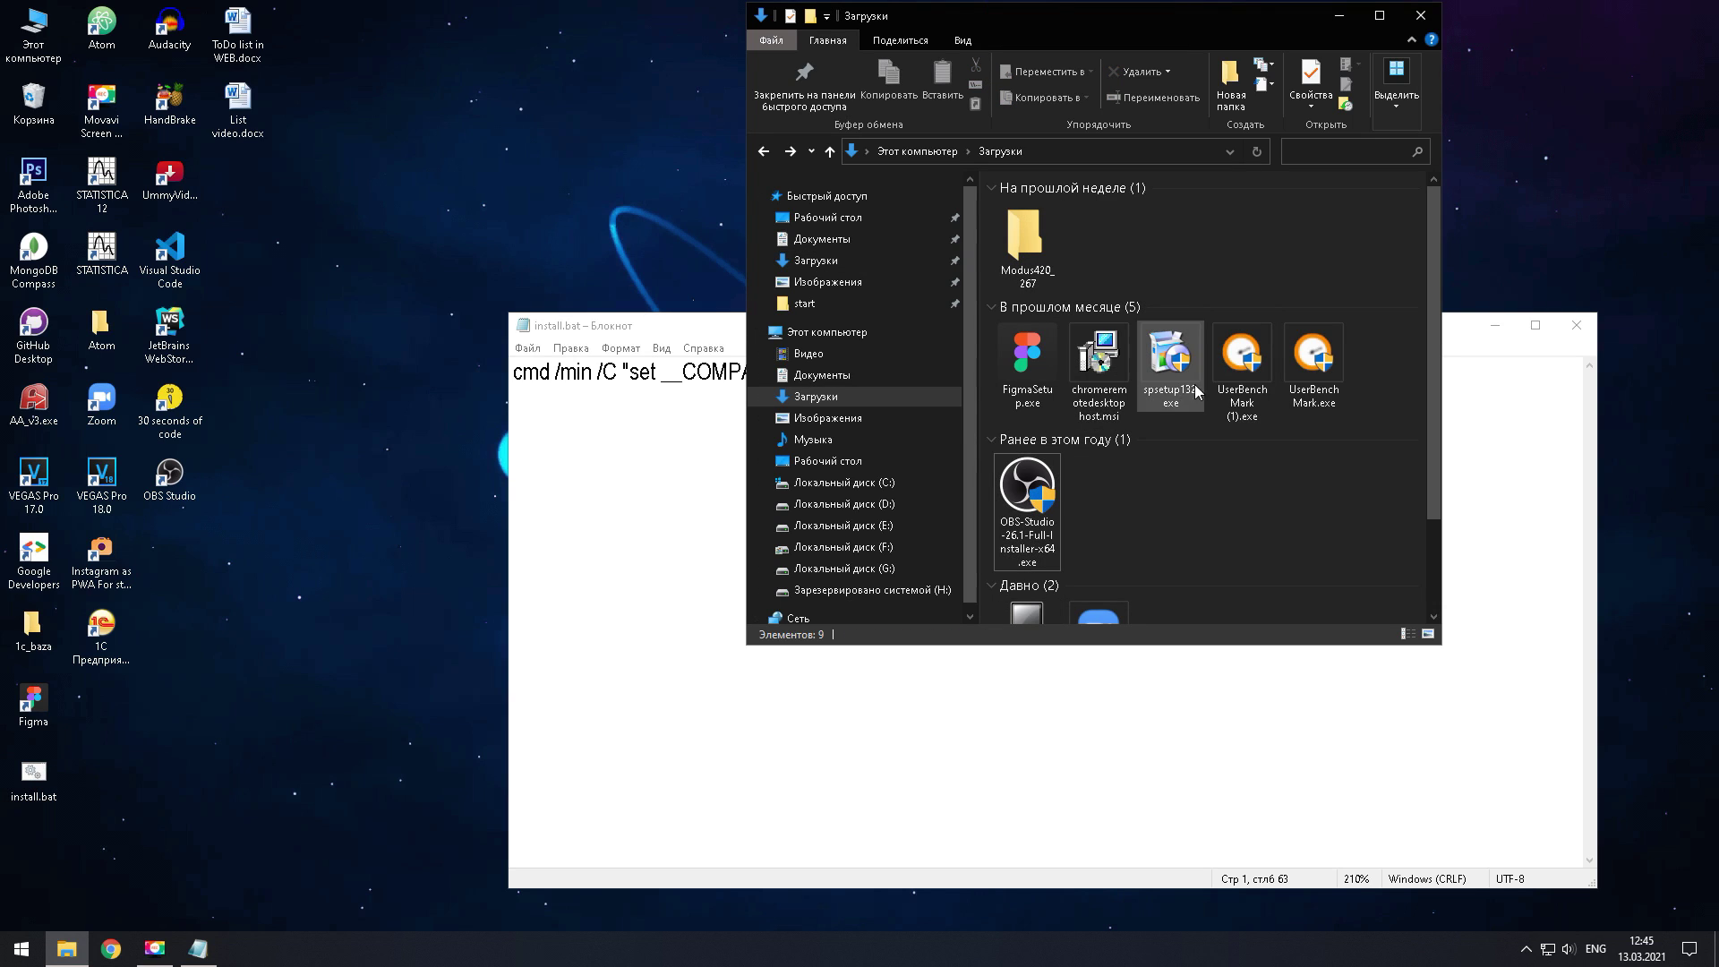
left_click(1027, 491)
left_click_drag(828, 580, 33, 788)
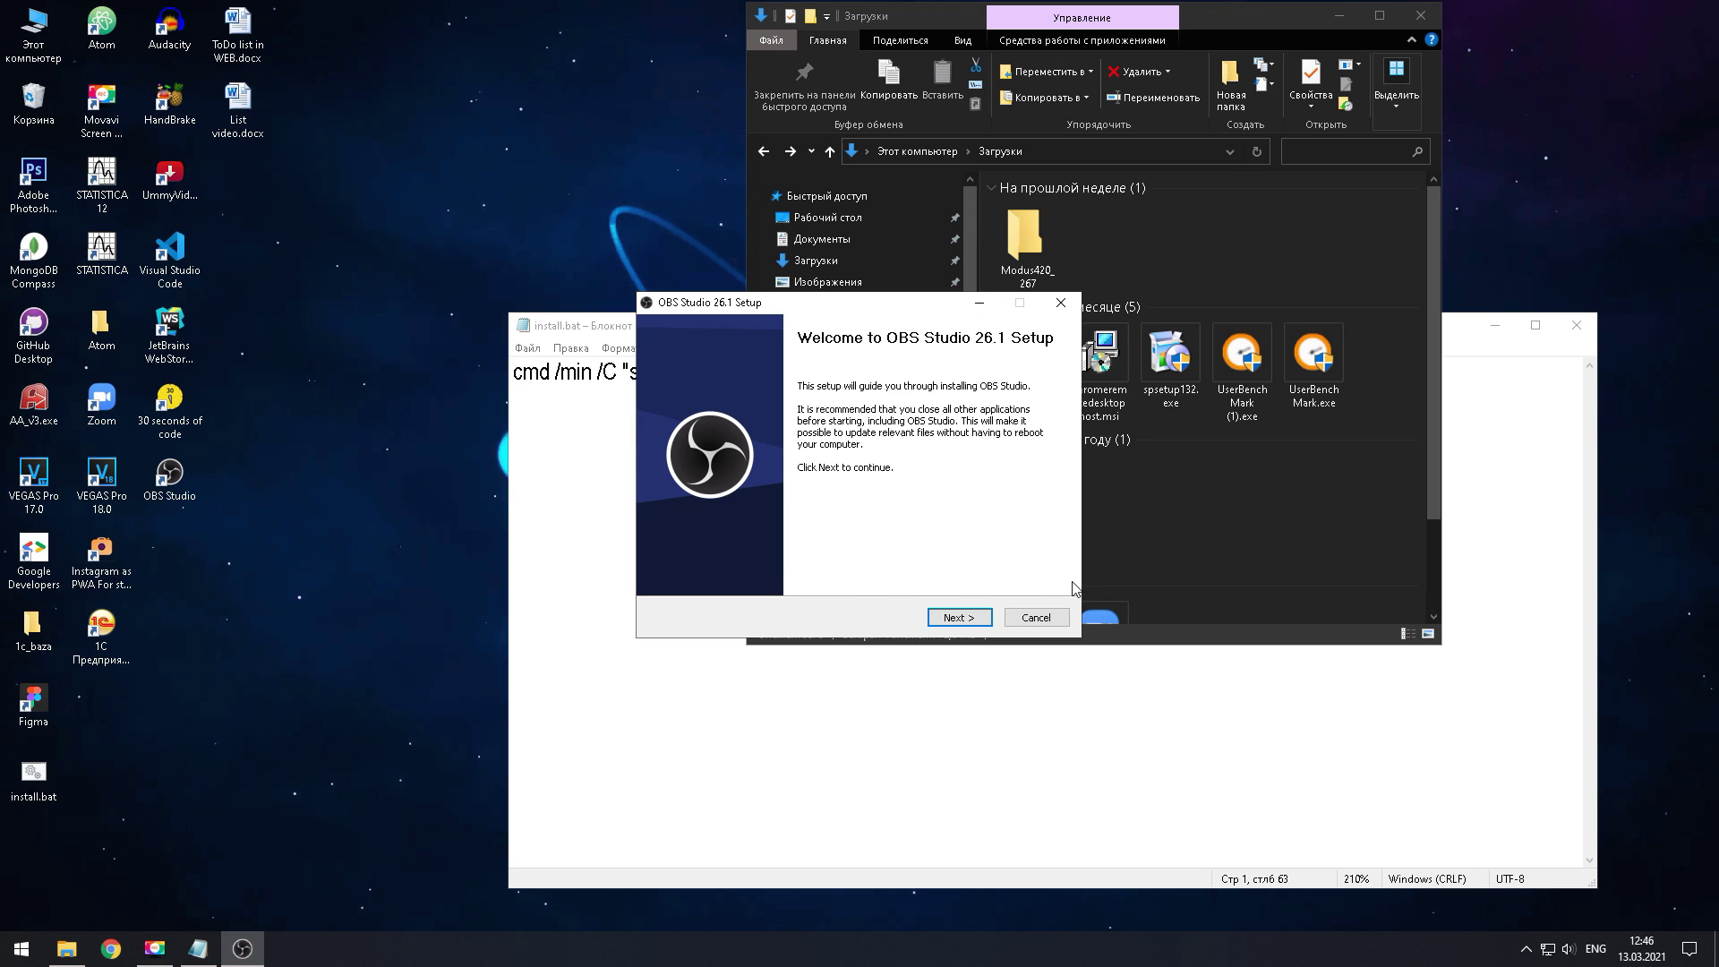
- Advance the OBS Studio setup past the welcome and license pages and select the Program Files part of the destination path
left_click(965, 625)
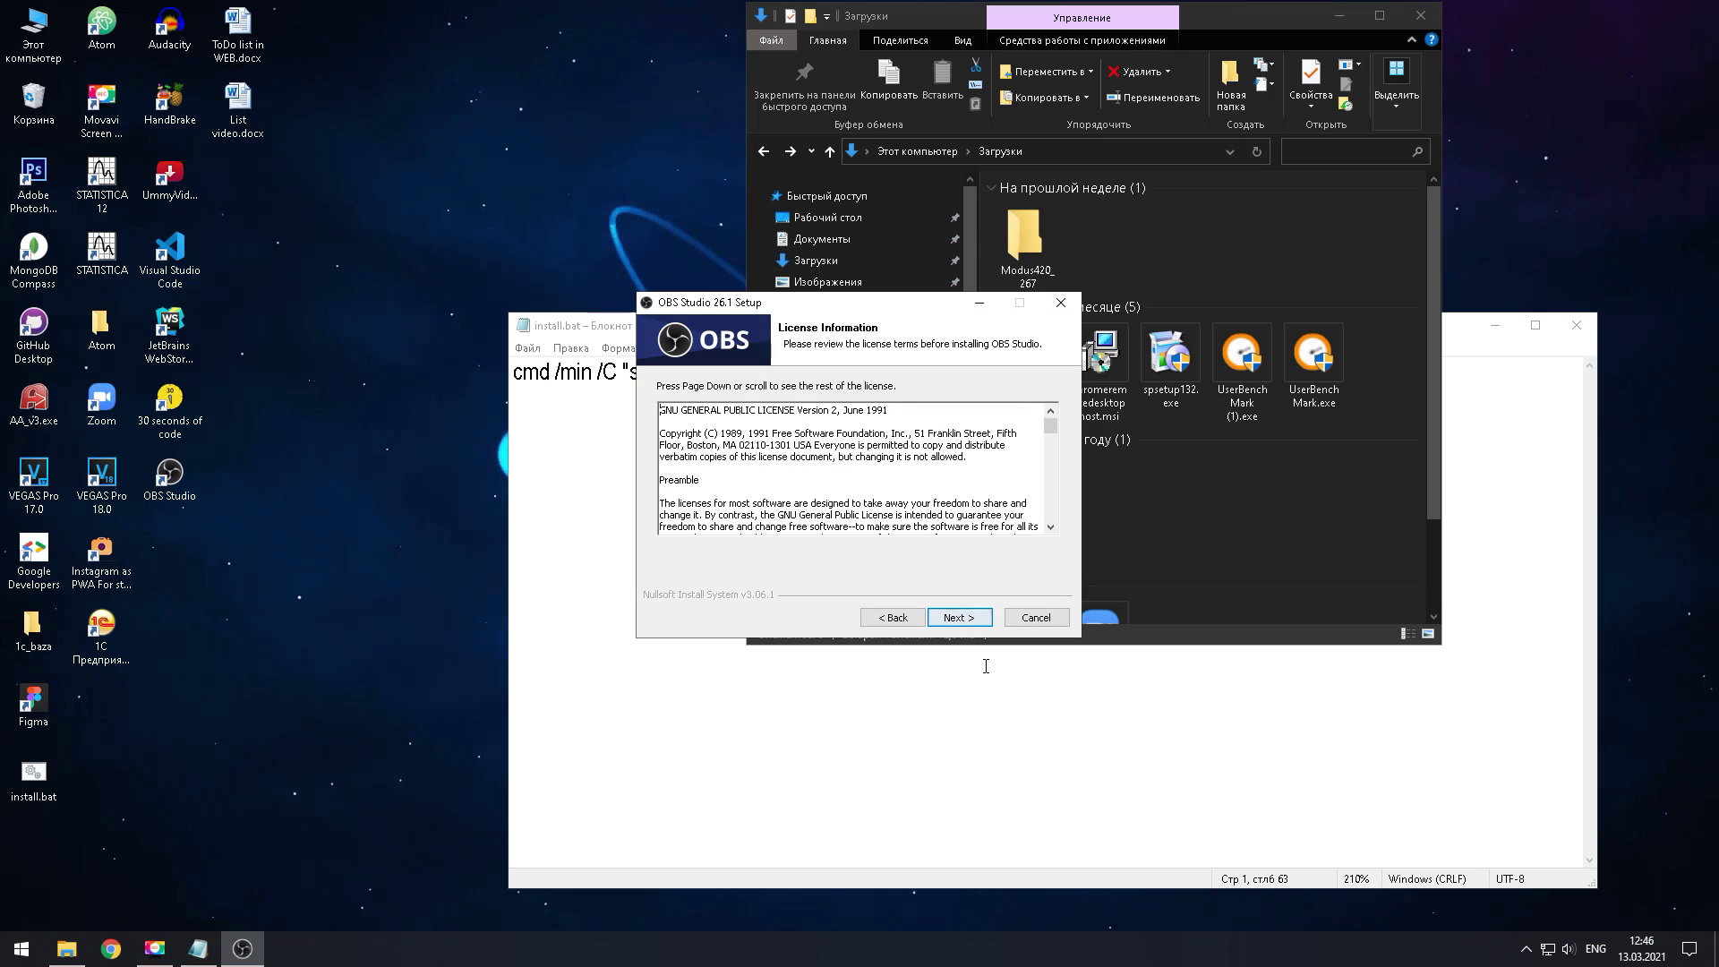
left_click(961, 618)
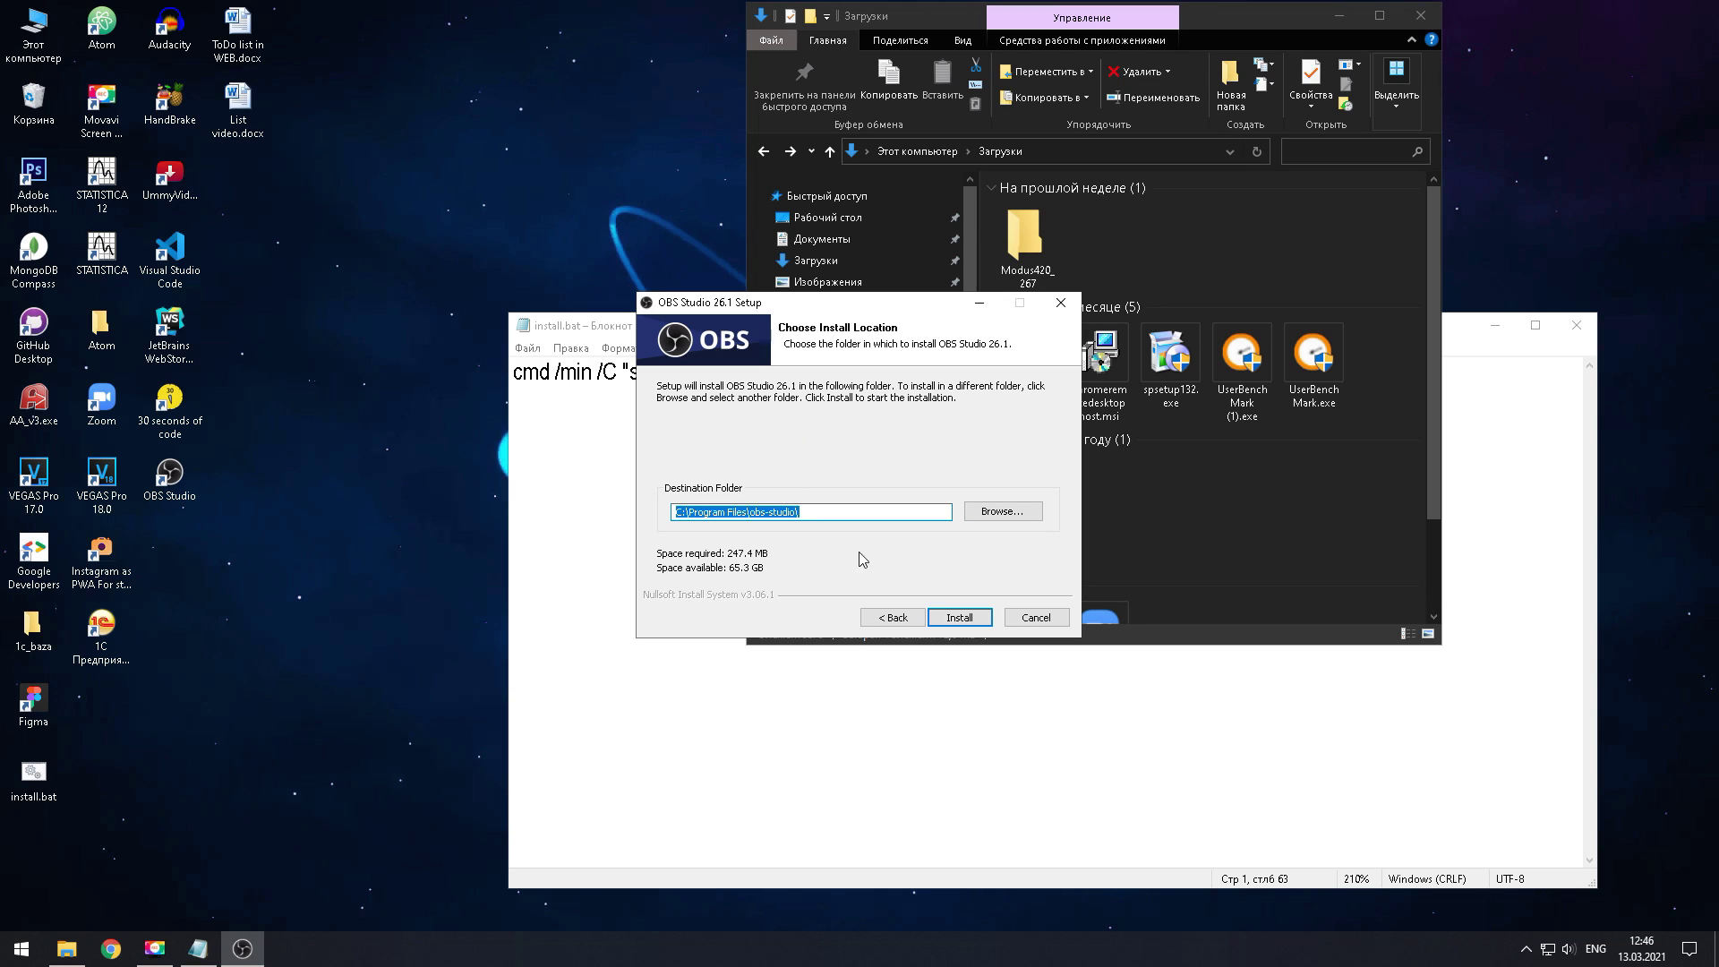
left_click(712, 515)
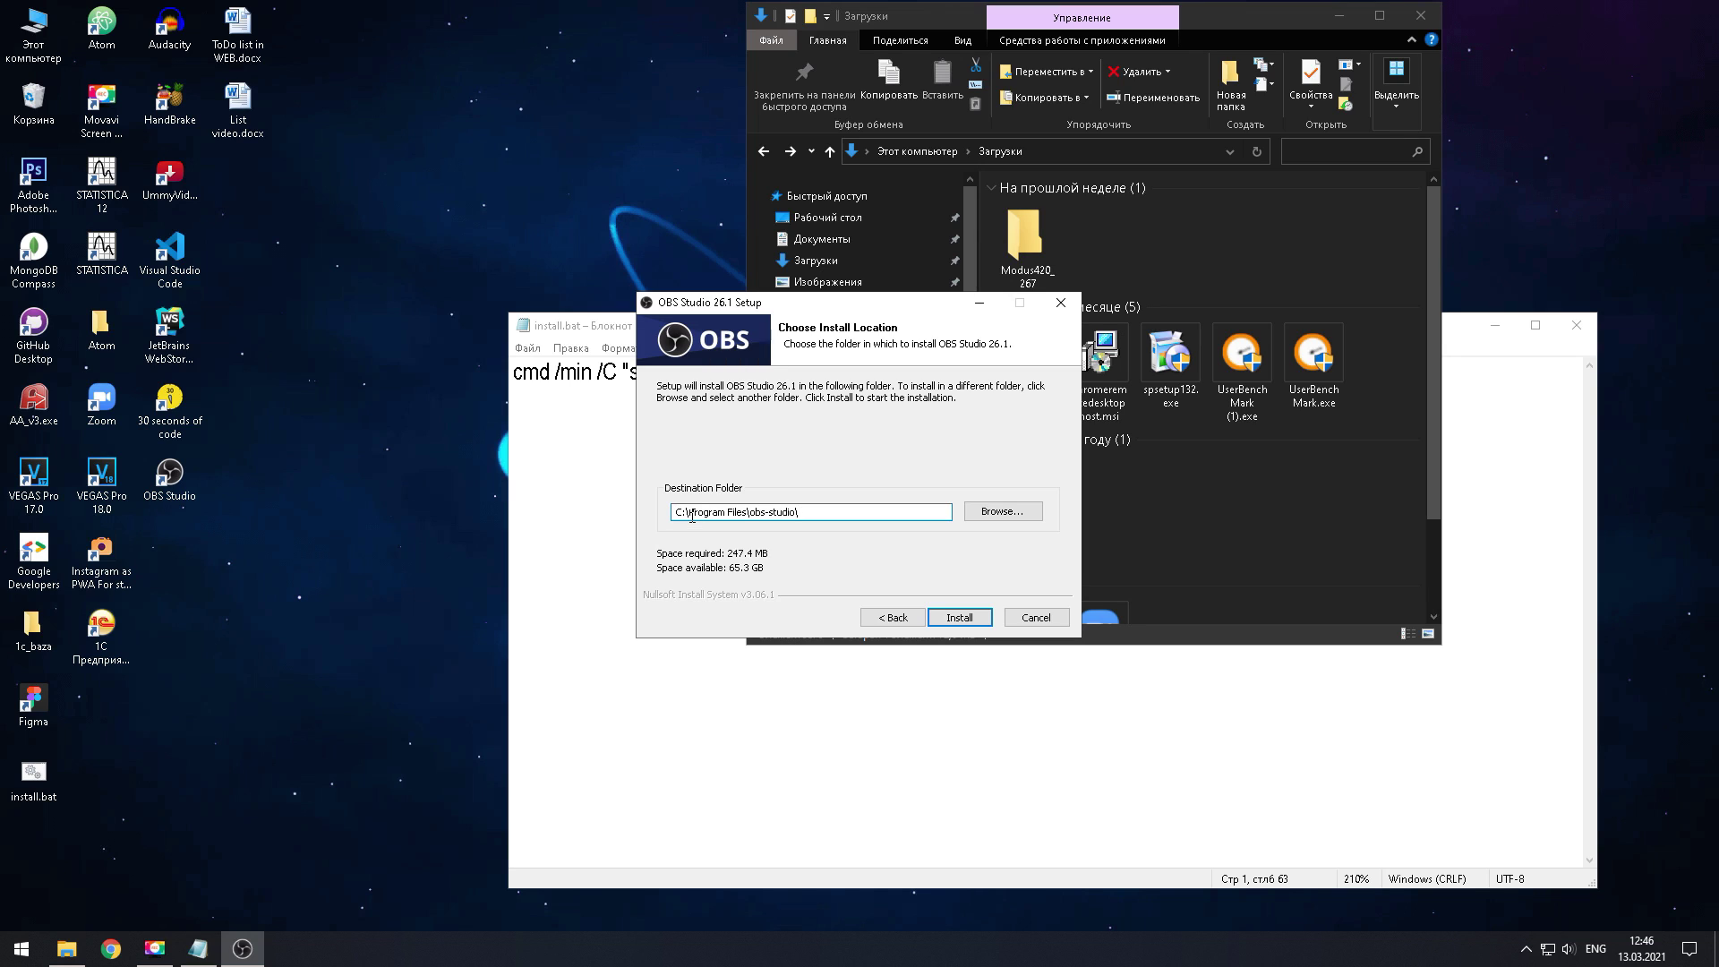
left_click_drag(688, 514, 744, 517)
- Create a Programs folder inside the CyberFan user folder on drive C and choose it as the OBS Studio destination
left_click(1019, 516)
left_click(739, 444)
left_click(738, 444)
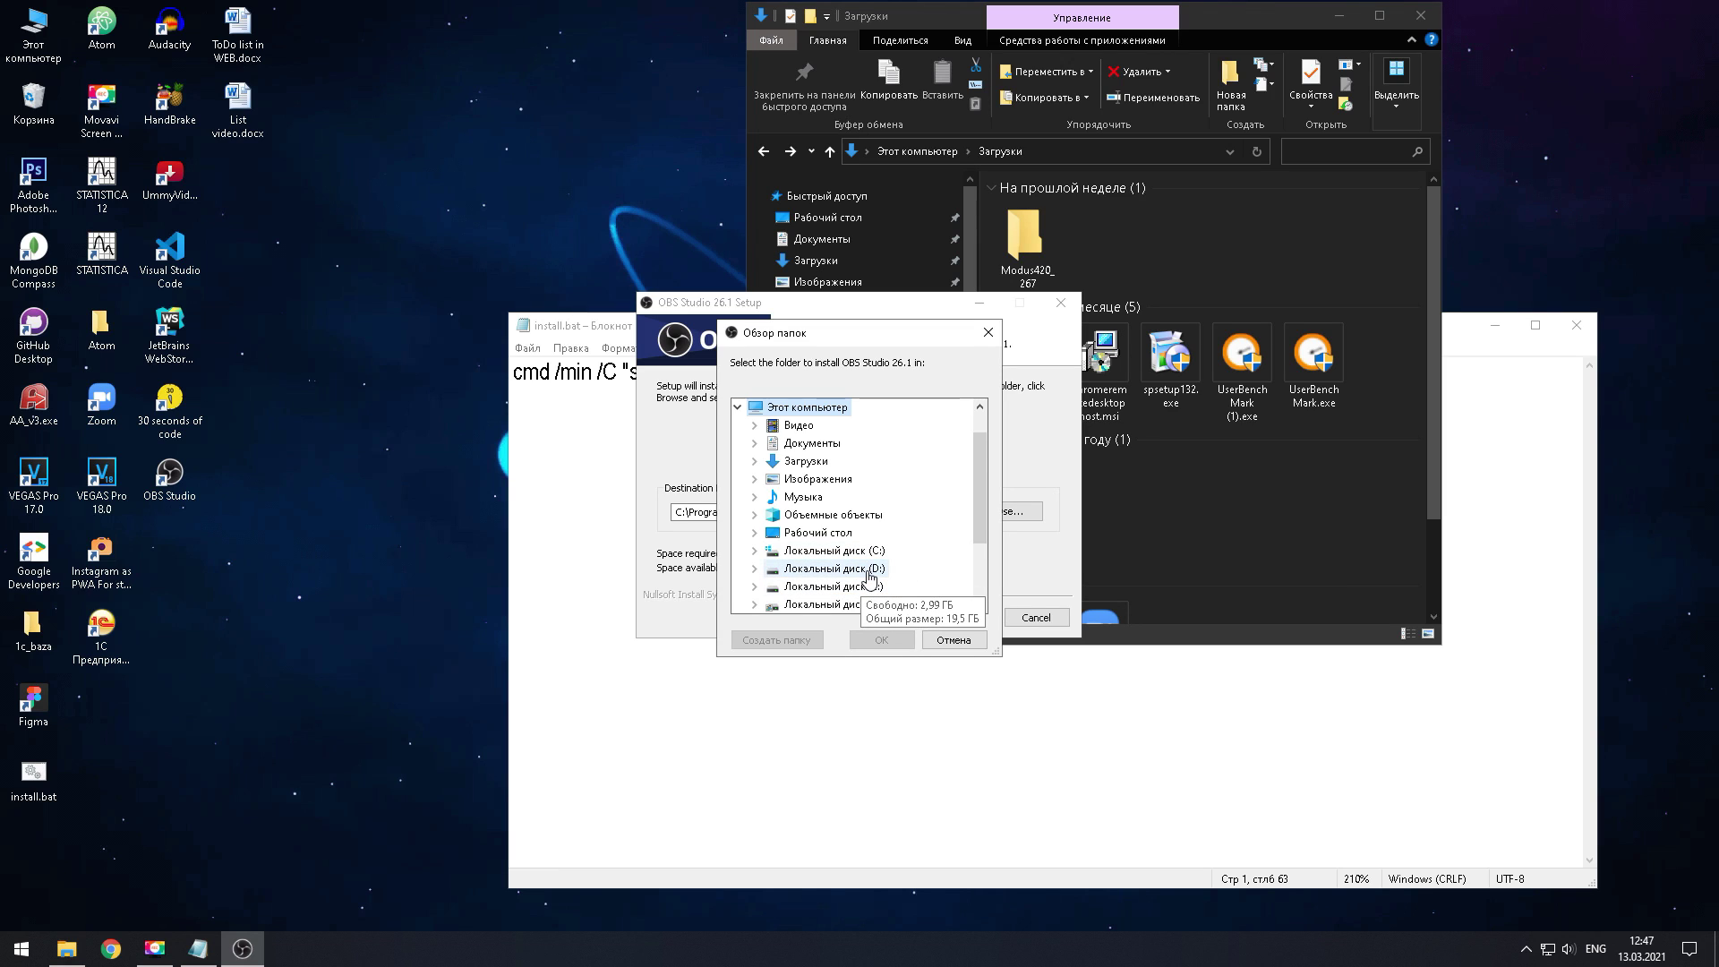
left_click(754, 551)
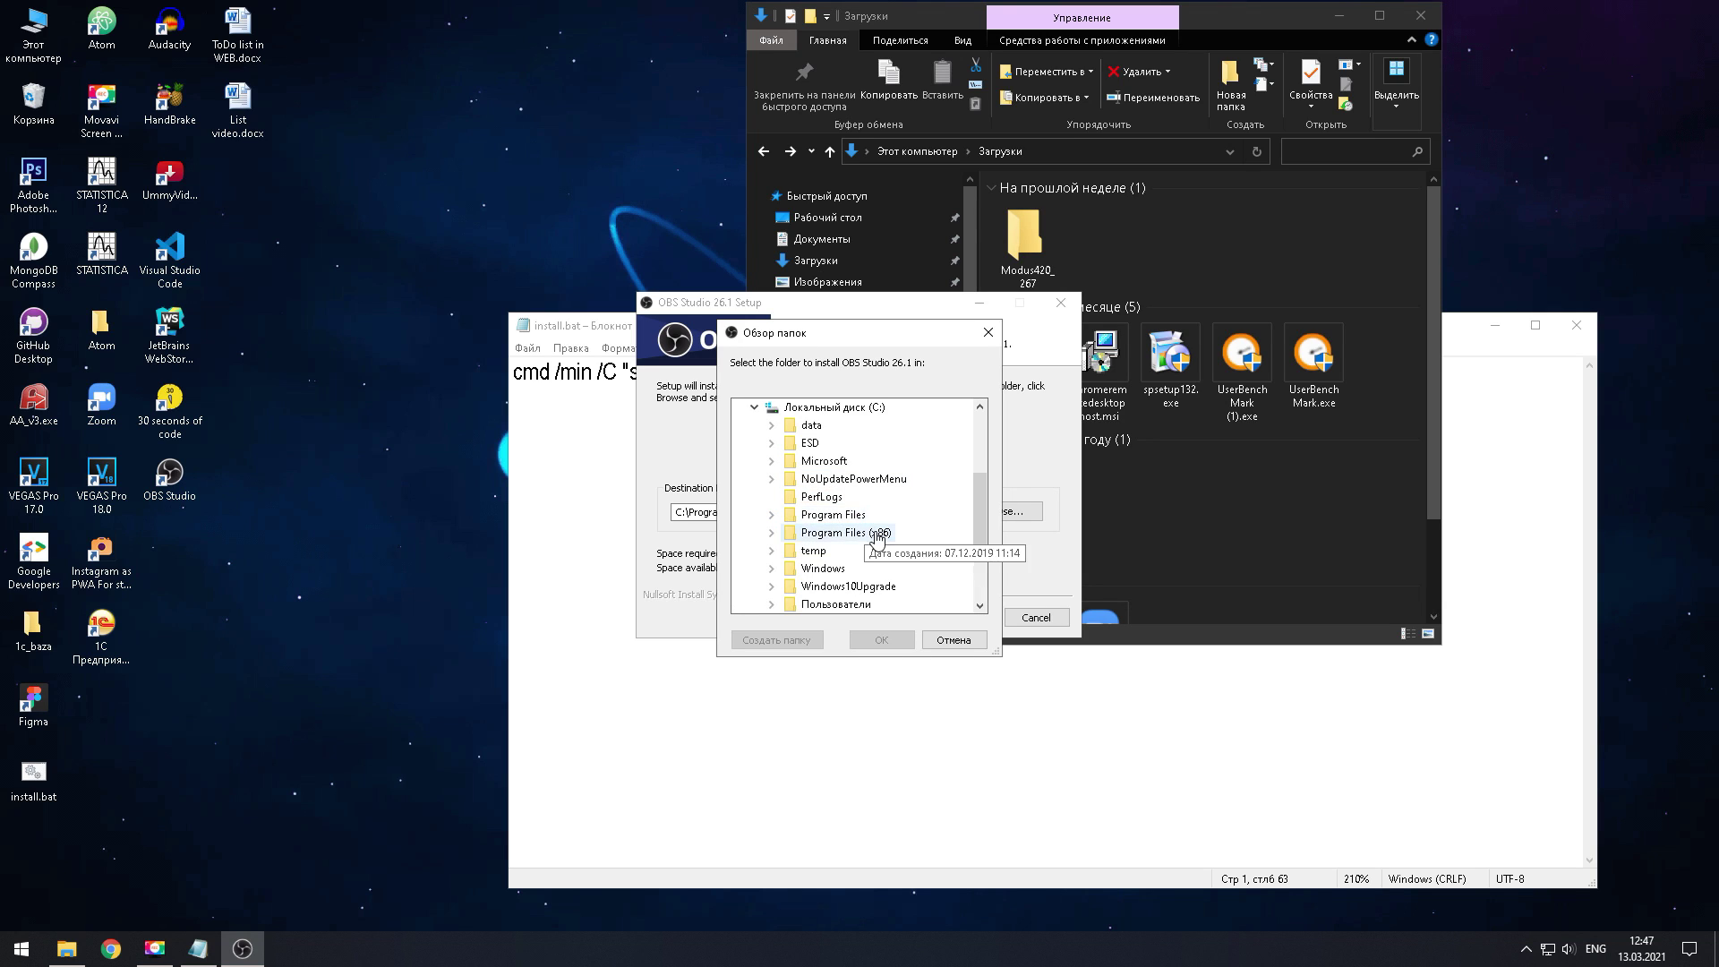
scroll(842, 529, "down", 2)
left_click(772, 534)
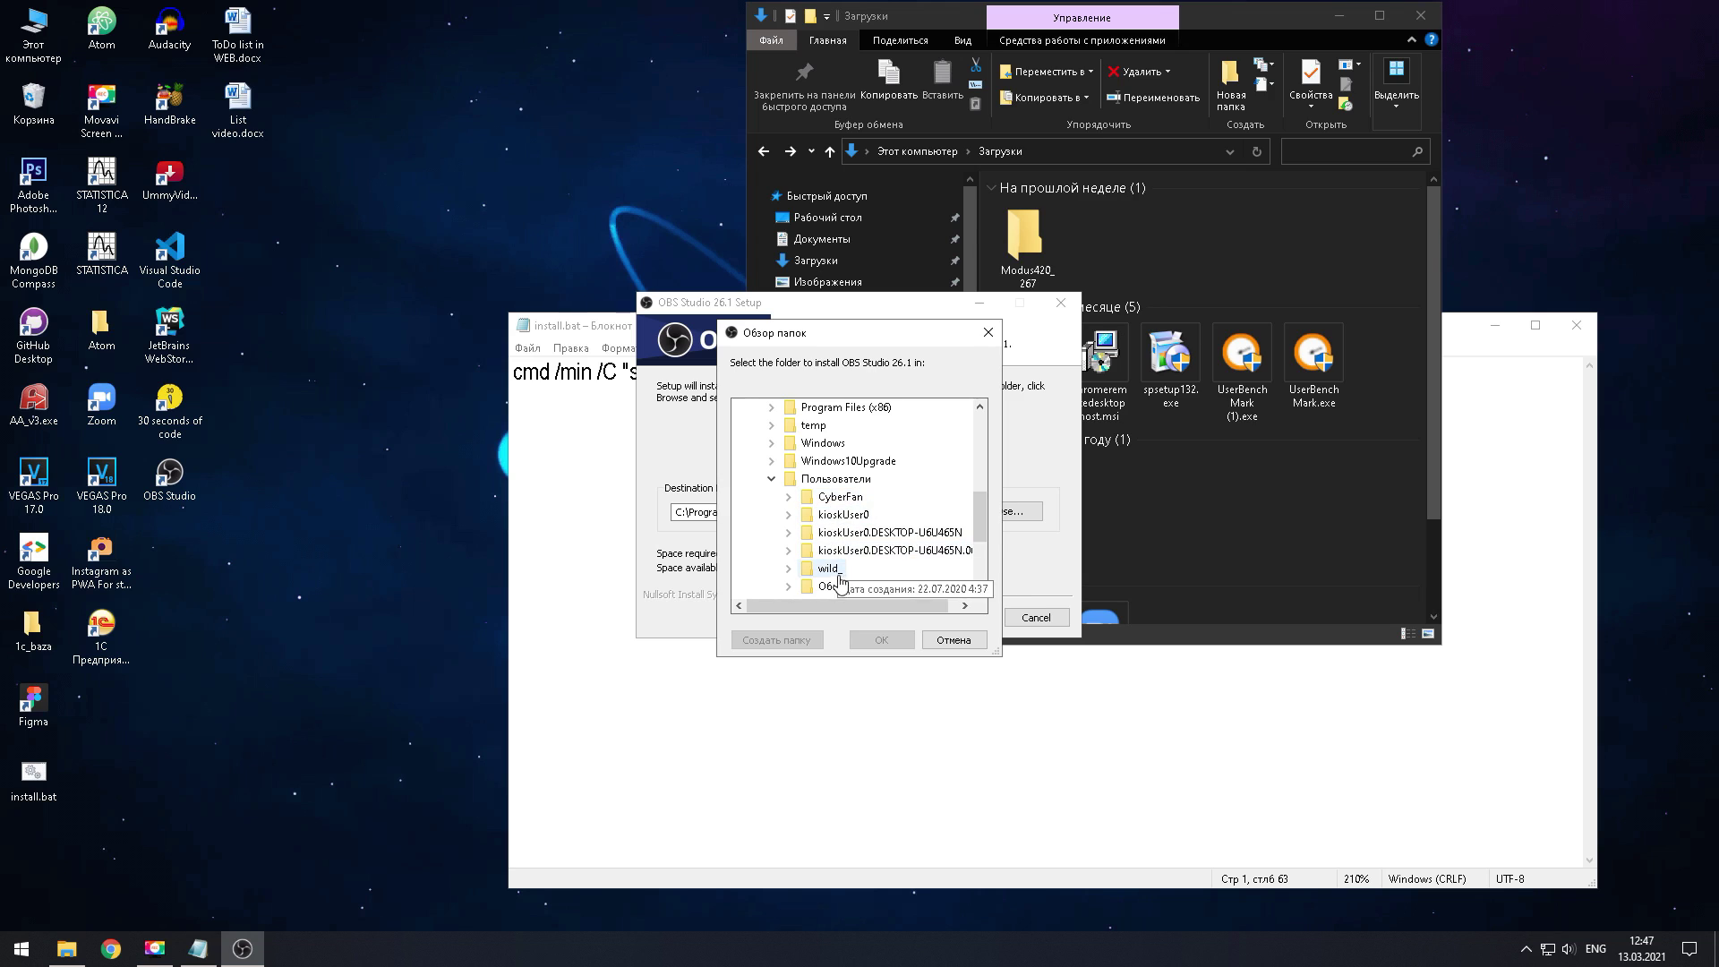
double_click(840, 497)
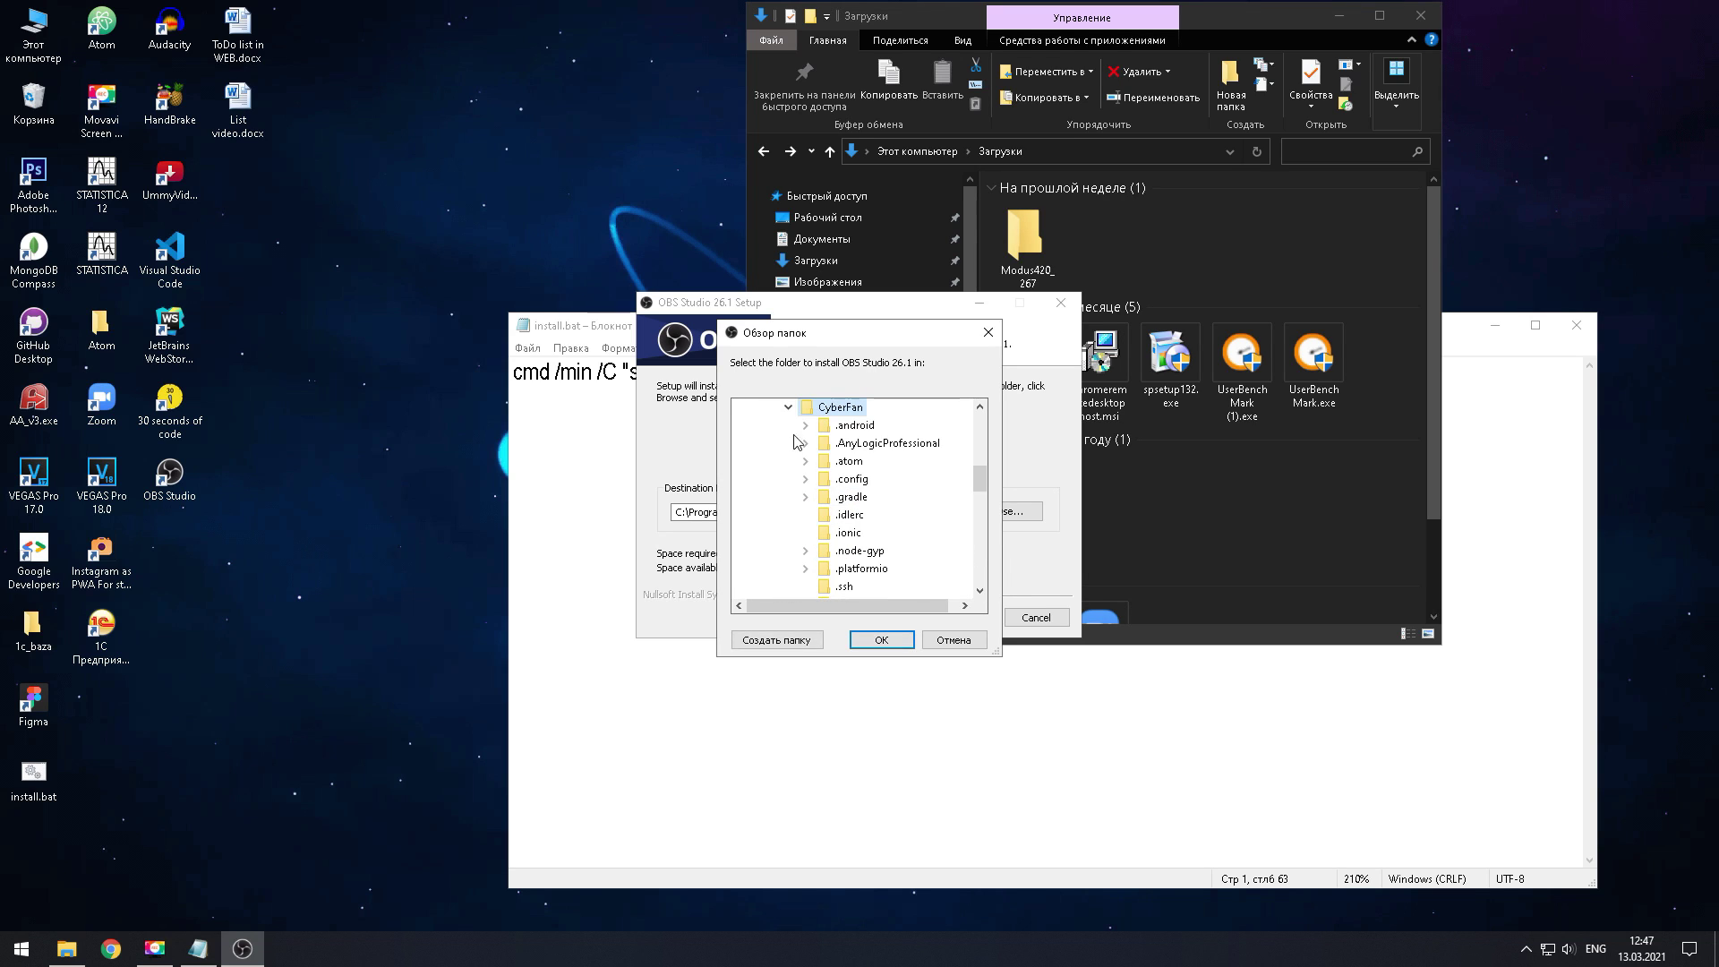
left_click(770, 641)
type("Programs")
key("Return")
left_click(881, 639)
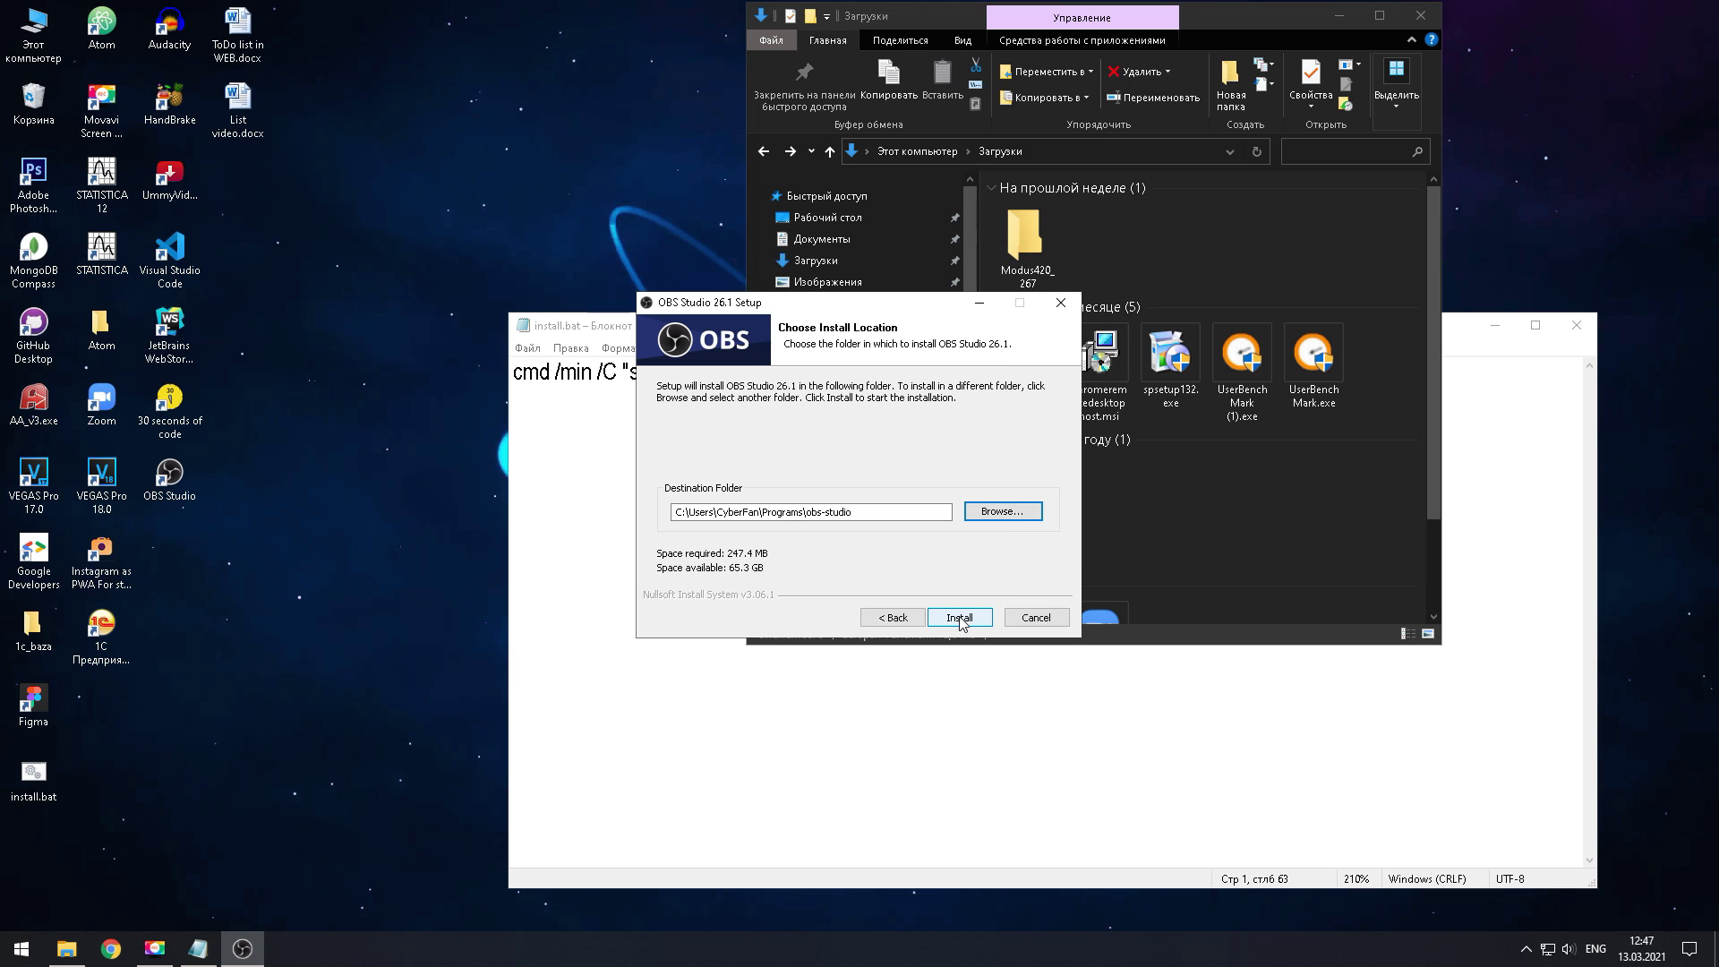
- Install OBS Studio 26.1 and finish the setup with the option to launch the program enabled
left_click(959, 617)
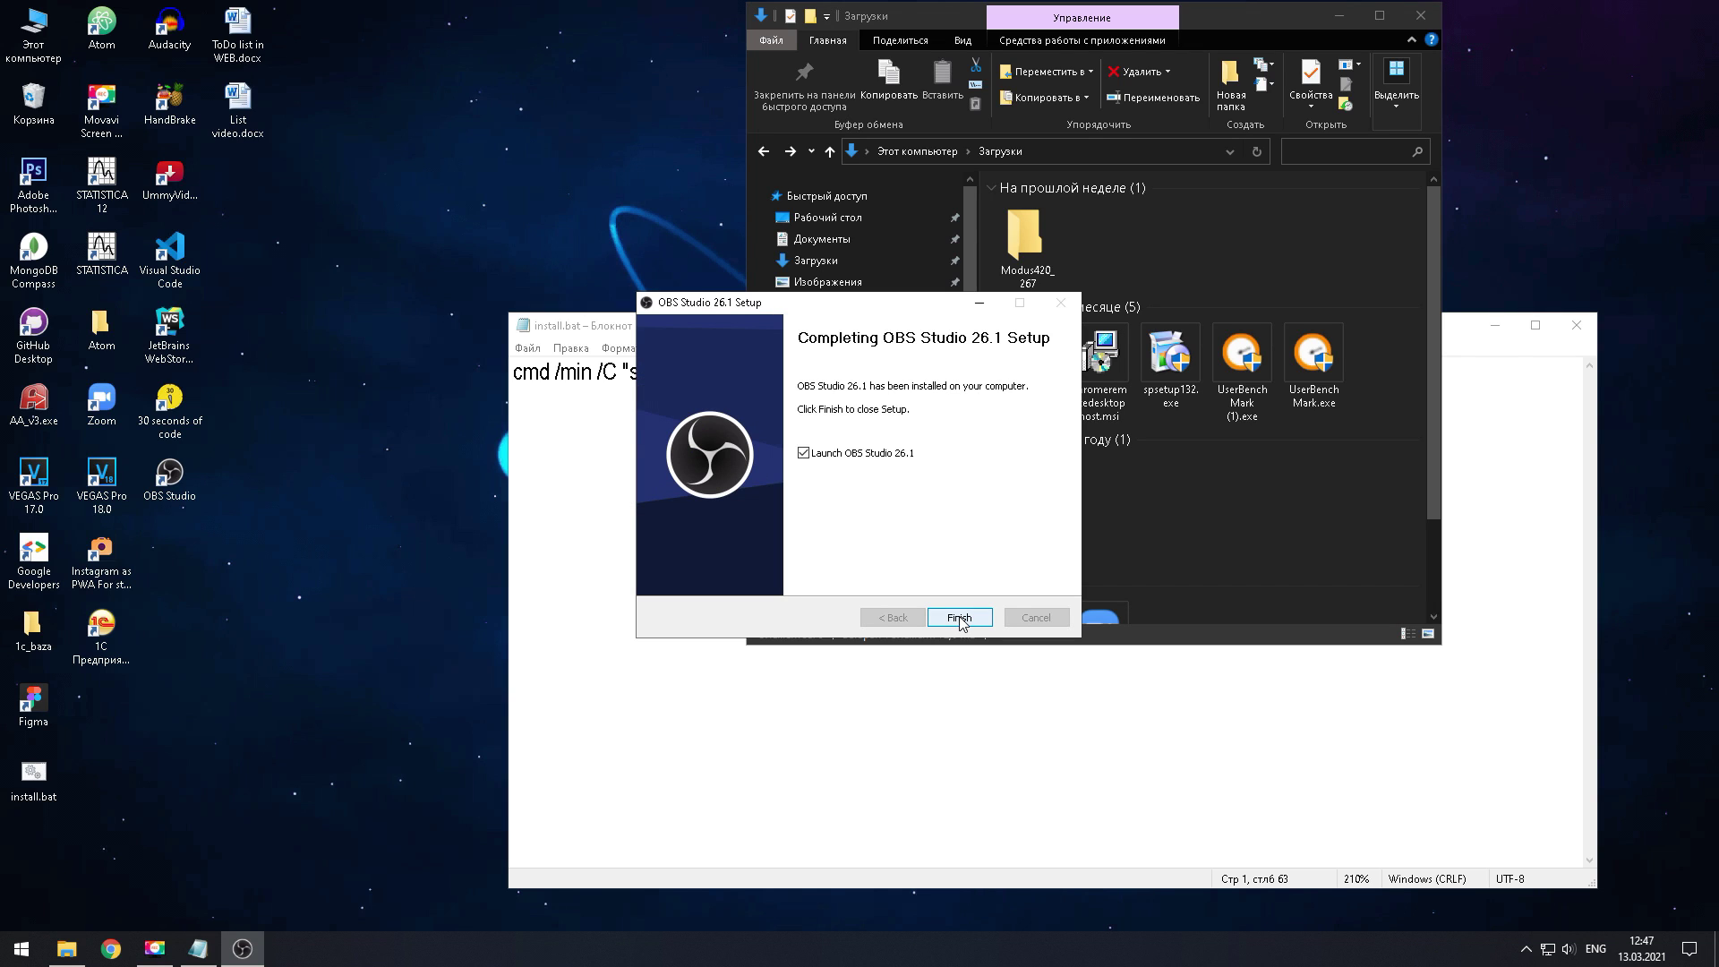
left_click(960, 620)
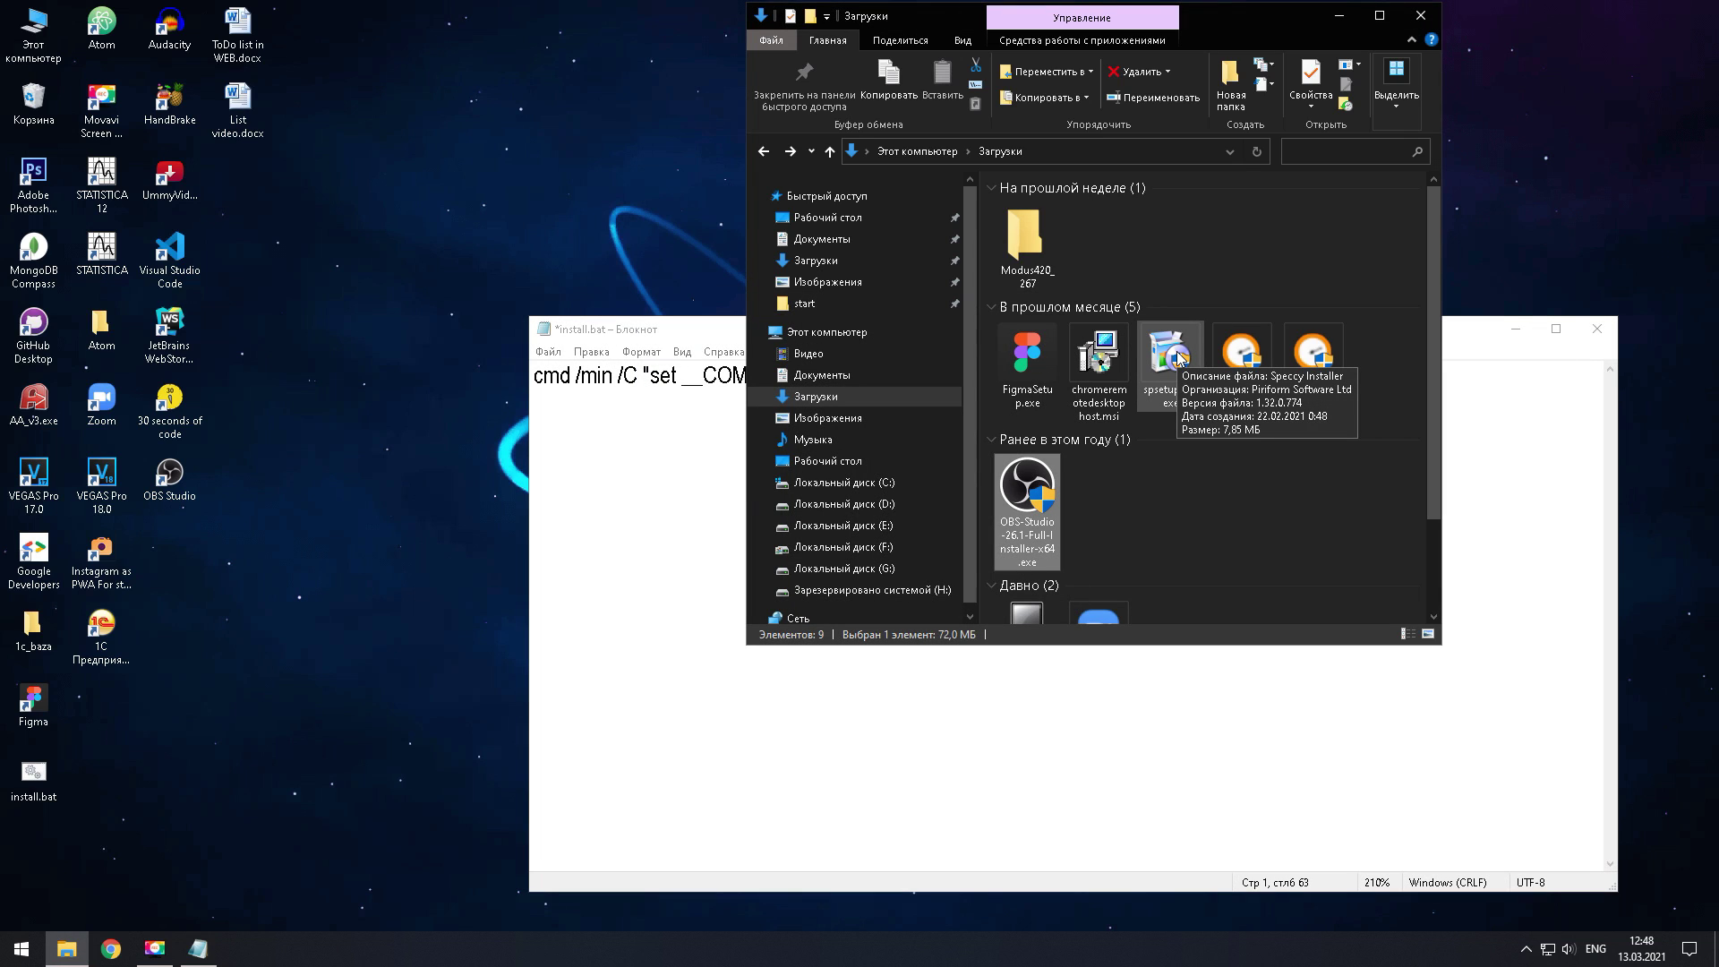